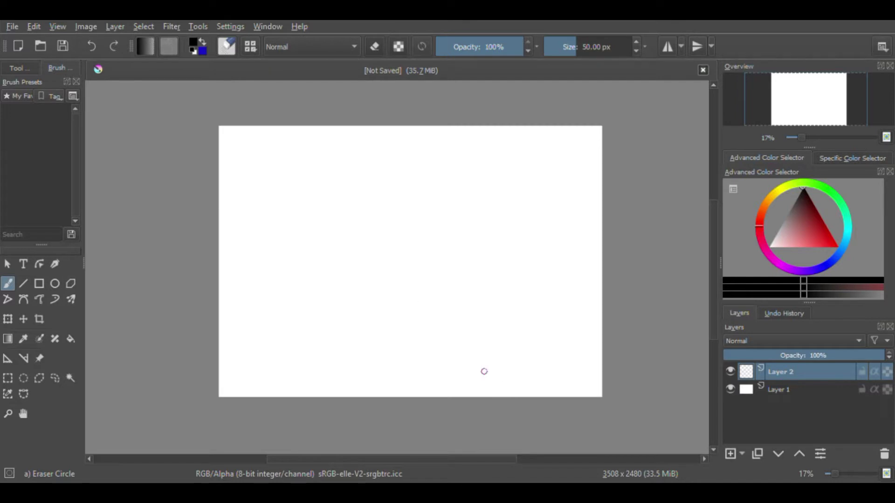
Paste the copied five-stripe flag image and scale it to fill the whole canvas.
{"action": "key", "text": "ctrl+v"}
{"action": "left_click", "coordinate": [7, 319]}
{"action": "left_click_drag", "start_coordinate": [426, 271], "coordinate": [616, 398]}
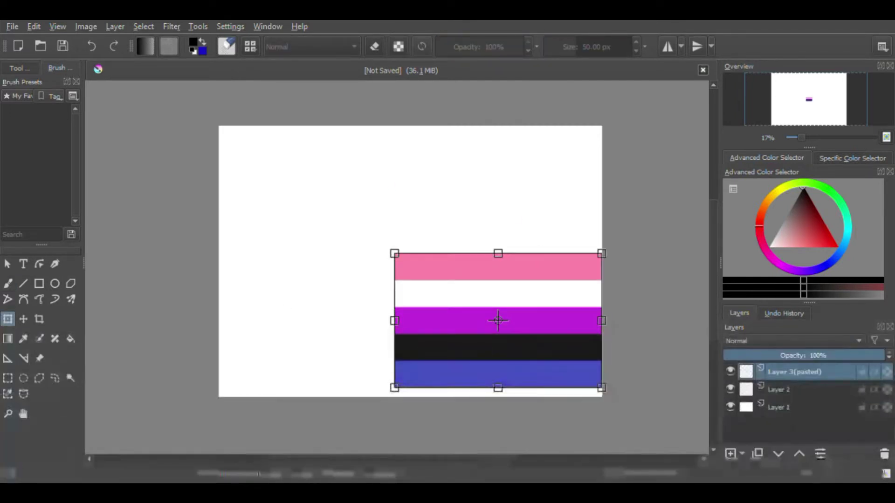
{"action": "left_click_drag", "start_coordinate": [394, 254], "coordinate": [218, 126]}
{"action": "left_click_drag", "start_coordinate": [445, 393], "coordinate": [420, 409]}
{"action": "left_click", "coordinate": [8, 284]}
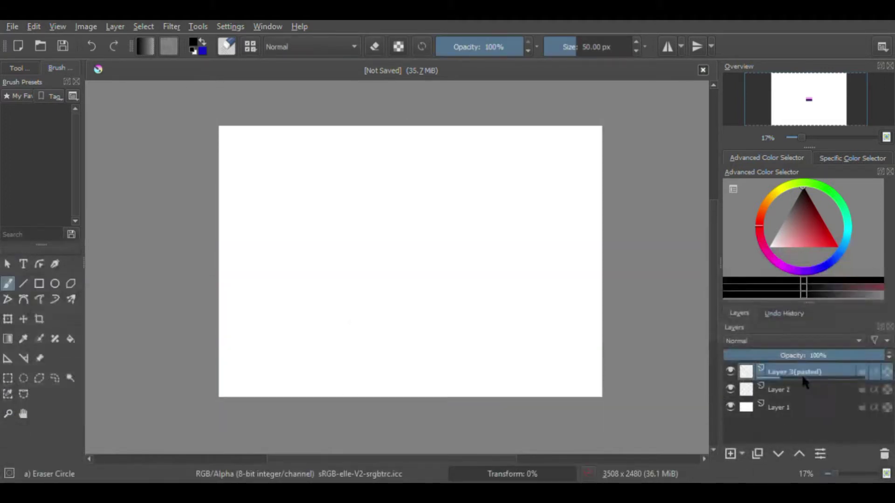
Move the pasted flag layer below Layer 2 and merge it down into Layer 1.
{"action": "left_click_drag", "start_coordinate": [836, 391], "coordinate": [811, 367]}
{"action": "left_click", "coordinate": [798, 387]}
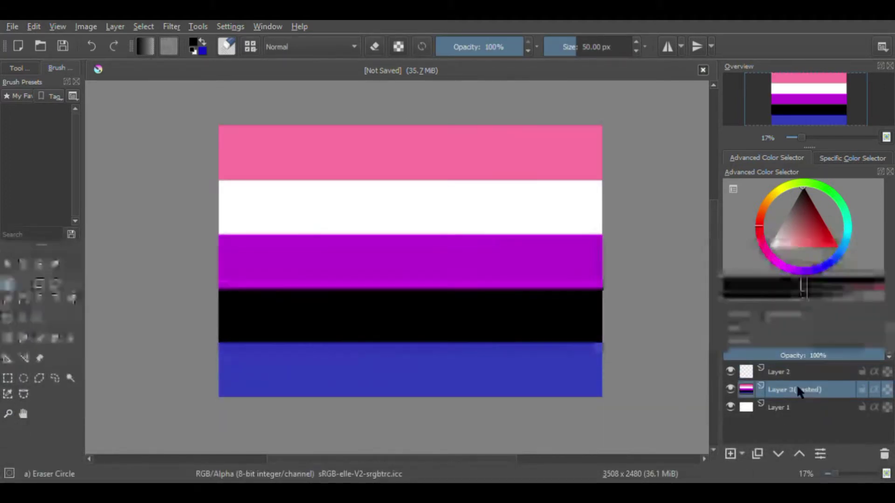
{"action": "key", "text": "ctrl+e"}
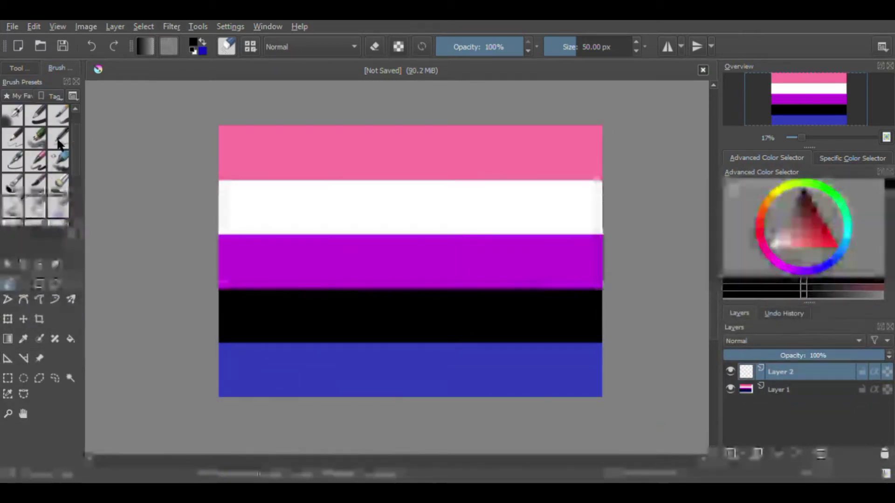
Choose the Charcoal Pencil Medium brush for sketching on Layer 2.
{"action": "left_click", "coordinate": [36, 206]}
{"action": "left_click", "coordinate": [819, 185]}
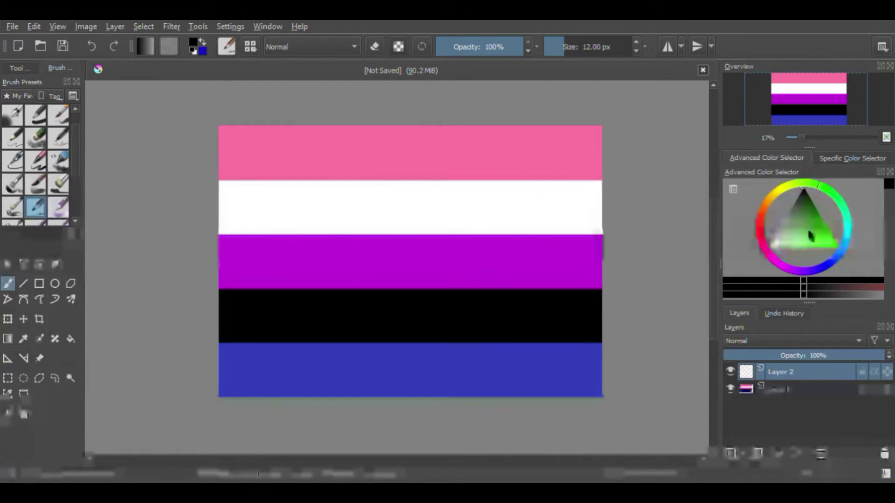
{"action": "left_click", "coordinate": [815, 213]}
{"action": "mouse_move", "coordinate": [219, 343]}
{"action": "left_mouse_down"}
{"action": "mouse_move", "coordinate": [270, 350]}
{"action": "mouse_move", "coordinate": [297, 336]}
{"action": "mouse_move", "coordinate": [603, 341]}
{"action": "left_mouse_up"}
{"action": "key", "text": "ctrl+z"}
Switch the brush color to pure red and sketch an uneven line along the border between the black and blue stripes.
{"action": "left_click", "coordinate": [760, 227]}
{"action": "left_click", "coordinate": [802, 231]}
{"action": "left_click", "coordinate": [837, 247]}
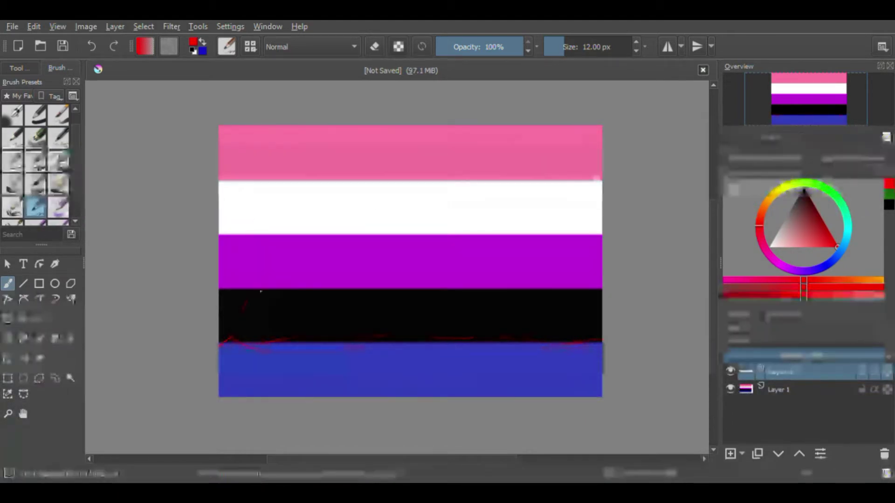
{"action": "mouse_move", "coordinate": [244, 311]}
{"action": "left_mouse_down"}
{"action": "mouse_move", "coordinate": [292, 289]}
{"action": "mouse_move", "coordinate": [310, 316]}
{"action": "mouse_move", "coordinate": [264, 316]}
{"action": "left_mouse_up"}
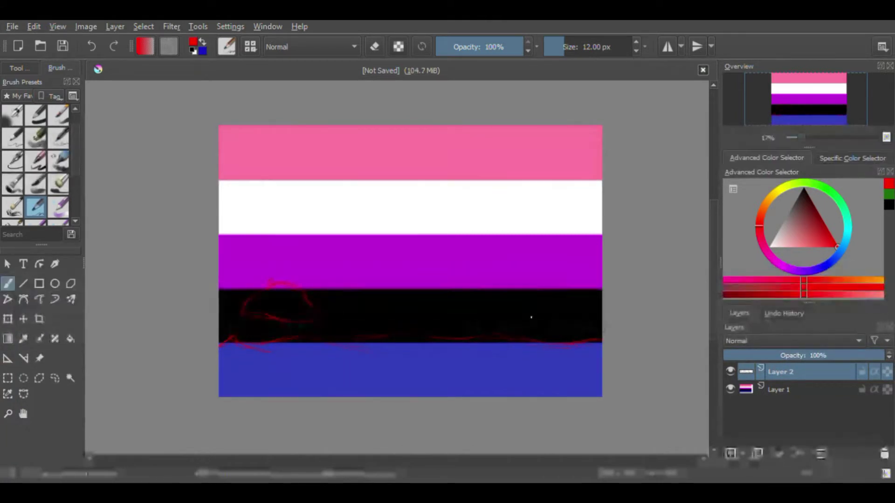
{"action": "left_click", "coordinate": [375, 47]}
{"action": "left_click_drag", "start_coordinate": [76, 159], "coordinate": [76, 148]}
{"action": "left_click", "coordinate": [13, 116]}
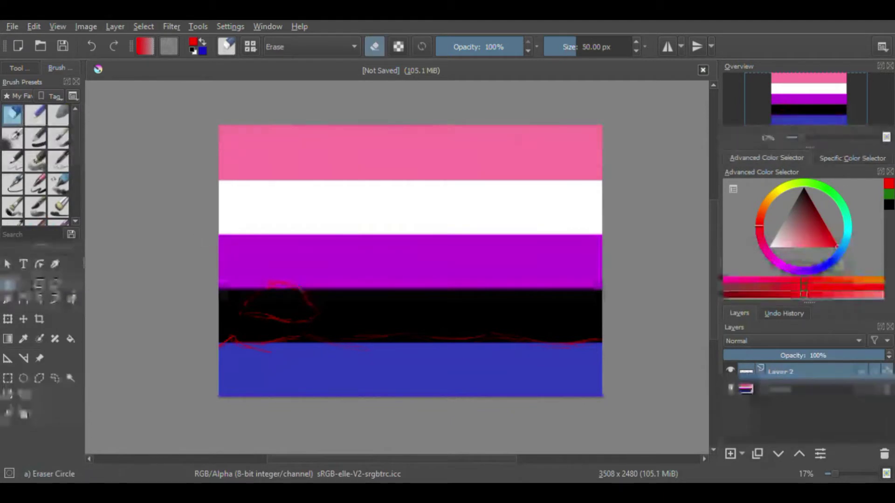
{"action": "mouse_move", "coordinate": [295, 285]}
{"action": "left_mouse_down"}
{"action": "mouse_move", "coordinate": [271, 314]}
{"action": "mouse_move", "coordinate": [317, 316]}
{"action": "mouse_move", "coordinate": [304, 295]}
{"action": "left_mouse_up"}
Sketch a red mound shape at each end of the black stripe using the Charcoal Pencil Medium brush.
{"action": "scroll", "coordinate": [35, 205], "scroll_direction": "down", "scroll_amount": 1}
{"action": "left_click", "coordinate": [36, 207]}
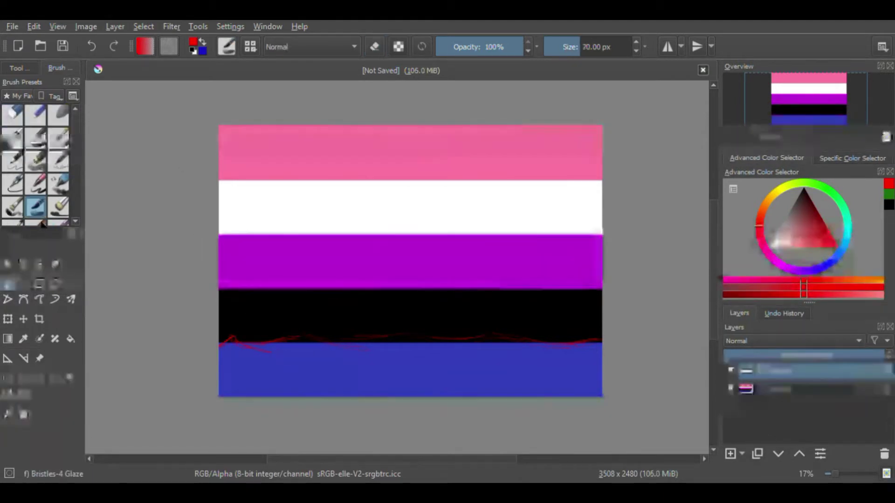
{"action": "mouse_move", "coordinate": [270, 297]}
{"action": "left_mouse_down"}
{"action": "mouse_move", "coordinate": [301, 310]}
{"action": "mouse_move", "coordinate": [276, 301]}
{"action": "mouse_move", "coordinate": [289, 298]}
{"action": "mouse_move", "coordinate": [310, 321]}
{"action": "left_mouse_up"}
{"action": "mouse_move", "coordinate": [248, 324]}
{"action": "left_mouse_down"}
{"action": "mouse_move", "coordinate": [261, 297]}
{"action": "mouse_move", "coordinate": [295, 299]}
{"action": "left_mouse_up"}
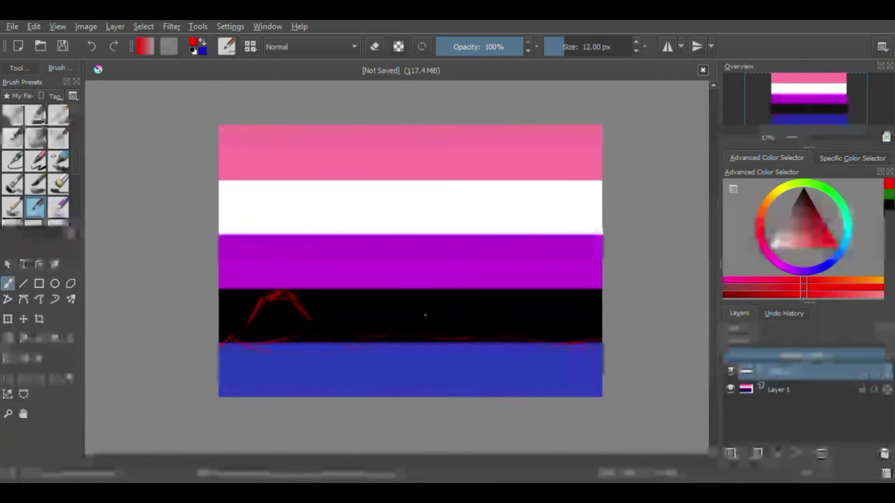
{"action": "mouse_move", "coordinate": [492, 312]}
{"action": "left_mouse_down"}
{"action": "mouse_move", "coordinate": [528, 285]}
{"action": "mouse_move", "coordinate": [555, 279]}
{"action": "mouse_move", "coordinate": [581, 315]}
{"action": "left_mouse_up"}
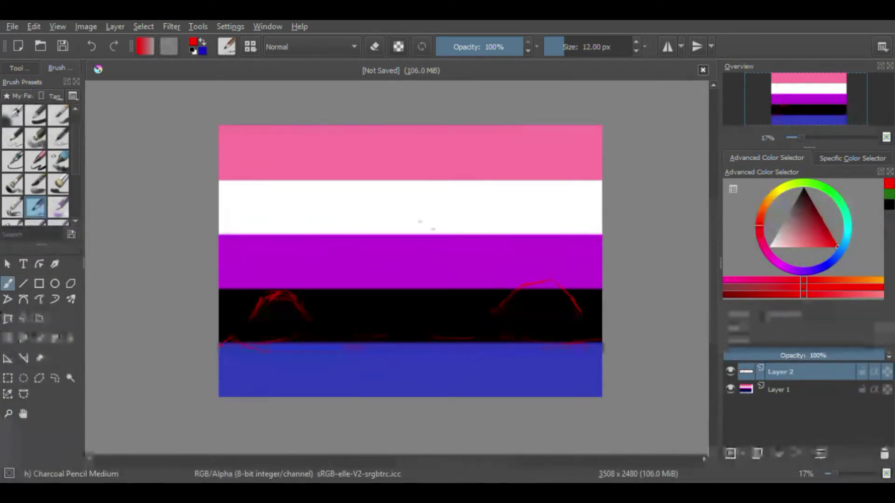
Sketch two slanting lines spreading downward across the white and purple stripes, and trim their ends with Eraser Circle.
{"action": "left_click_drag", "start_coordinate": [313, 283], "coordinate": [341, 219]}
{"action": "left_click_drag", "start_coordinate": [469, 212], "coordinate": [510, 284]}
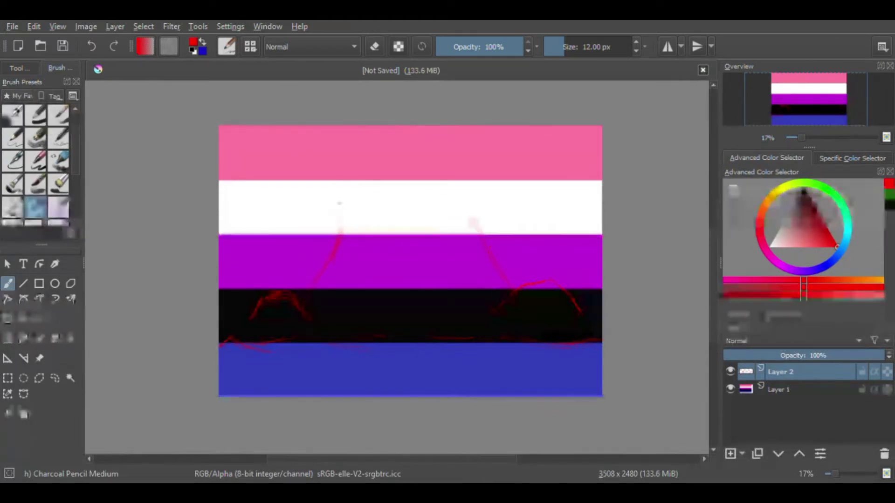
{"action": "key", "text": "e"}
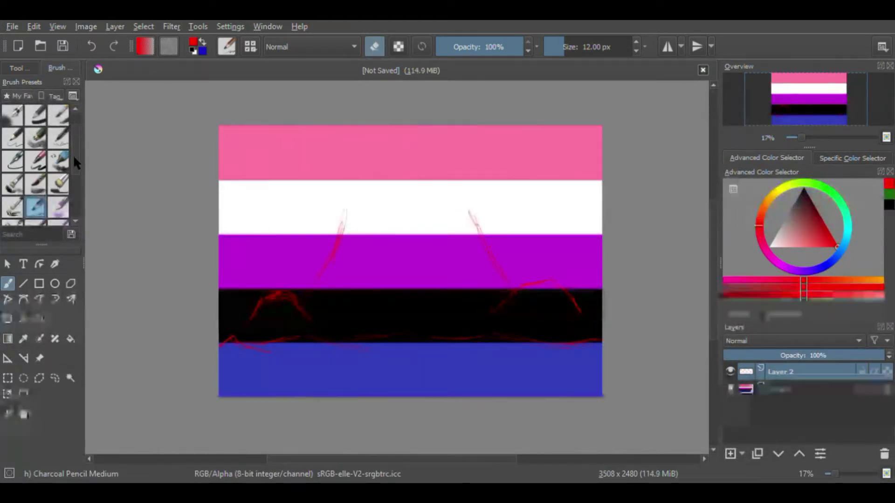
{"action": "left_click_drag", "start_coordinate": [76, 161], "coordinate": [75, 150]}
{"action": "left_click", "coordinate": [13, 115]}
{"action": "left_click_drag", "start_coordinate": [326, 272], "coordinate": [314, 283]}
{"action": "left_click_drag", "start_coordinate": [509, 284], "coordinate": [498, 269]}
{"action": "left_click_drag", "start_coordinate": [469, 211], "coordinate": [472, 216]}
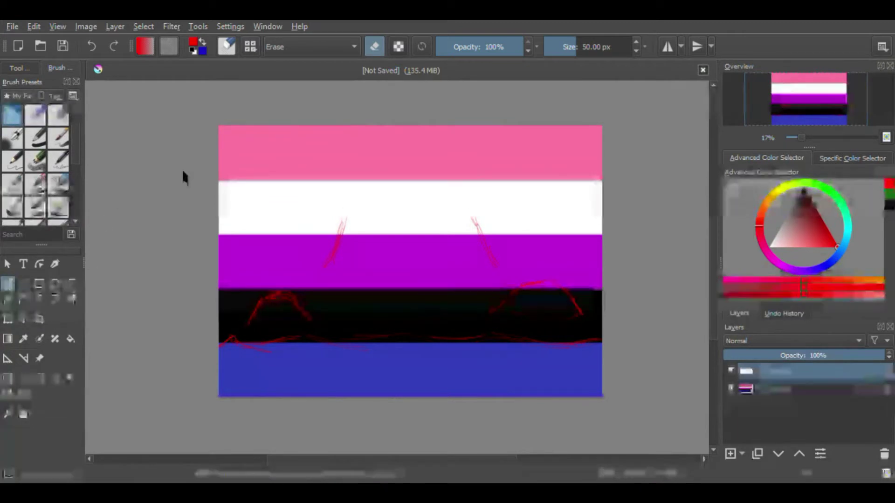
Sketch a small angular shape at the upper end of both slanting lines with the Charcoal Pencil Medium brush.
{"action": "left_click", "coordinate": [36, 224]}
{"action": "left_click_drag", "start_coordinate": [344, 202], "coordinate": [345, 209]}
{"action": "mouse_move", "coordinate": [473, 200]}
{"action": "left_mouse_down"}
{"action": "mouse_move", "coordinate": [468, 211]}
{"action": "mouse_move", "coordinate": [492, 216]}
{"action": "mouse_move", "coordinate": [476, 224]}
{"action": "mouse_move", "coordinate": [494, 219]}
{"action": "mouse_move", "coordinate": [481, 223]}
{"action": "left_mouse_up"}
{"action": "left_click_drag", "start_coordinate": [493, 218], "coordinate": [482, 224]}
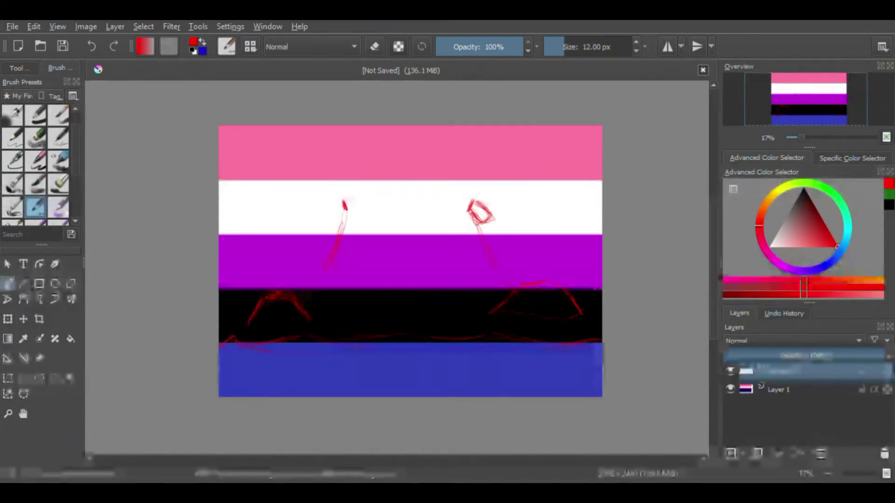
{"action": "mouse_move", "coordinate": [342, 201]}
{"action": "left_mouse_down"}
{"action": "mouse_move", "coordinate": [329, 218]}
{"action": "mouse_move", "coordinate": [340, 227]}
{"action": "mouse_move", "coordinate": [329, 217]}
{"action": "left_mouse_up"}
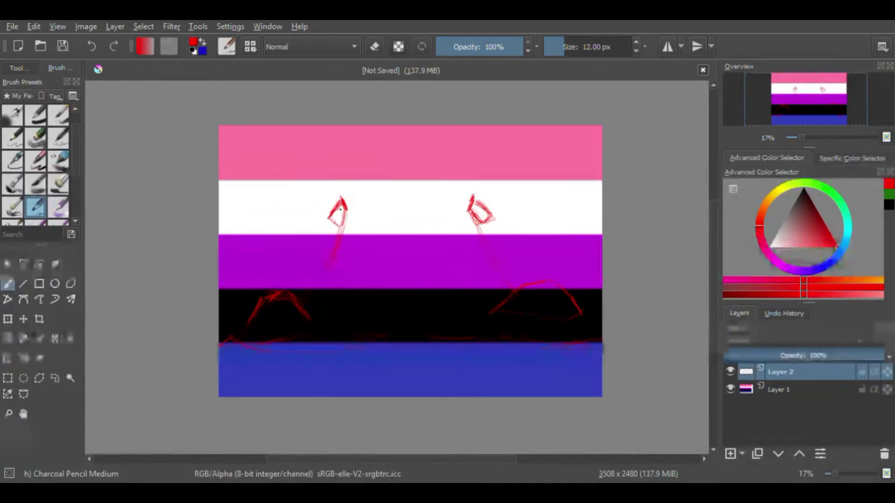
Sketch the figure's two arms up toward the canvas's upper edge, with inner arm lines and the curved start of the torso.
{"action": "left_click_drag", "start_coordinate": [349, 191], "coordinate": [373, 145]}
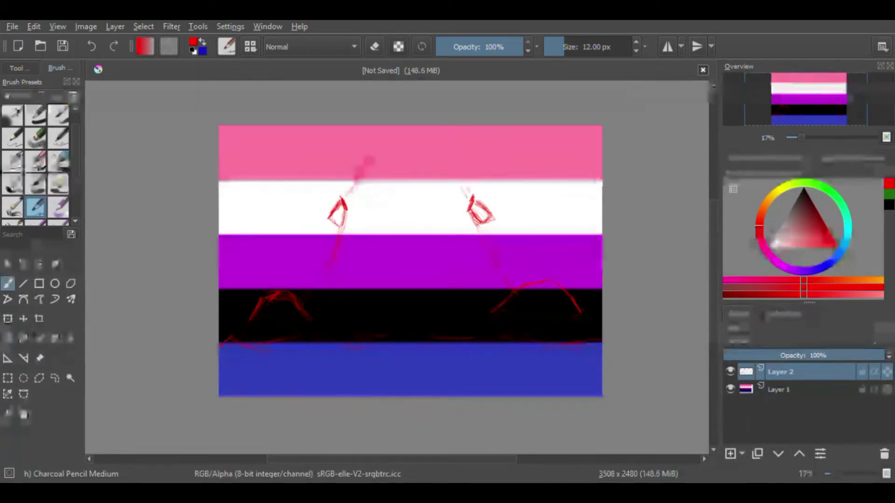
{"action": "left_click_drag", "start_coordinate": [438, 147], "coordinate": [471, 200]}
{"action": "mouse_move", "coordinate": [350, 206]}
{"action": "left_mouse_down"}
{"action": "mouse_move", "coordinate": [375, 164]}
{"action": "mouse_move", "coordinate": [381, 127]}
{"action": "mouse_move", "coordinate": [446, 143]}
{"action": "left_mouse_up"}
{"action": "left_click_drag", "start_coordinate": [438, 177], "coordinate": [466, 210]}
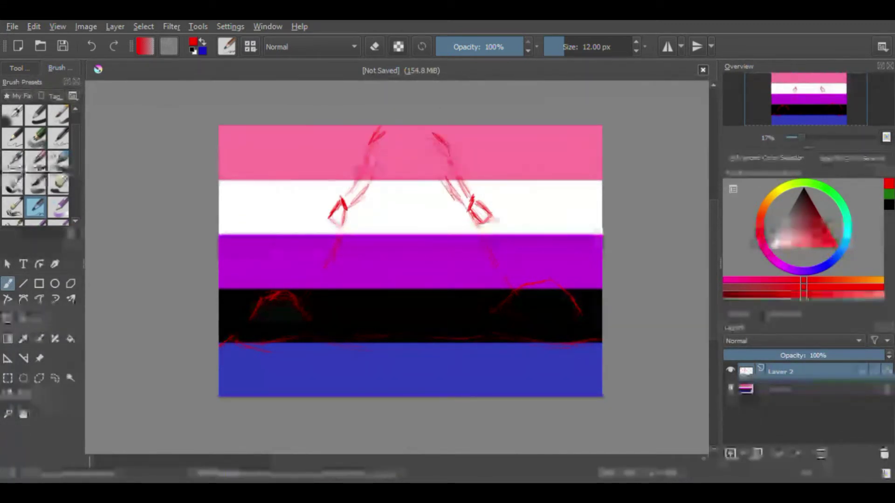
{"action": "mouse_move", "coordinate": [385, 161]}
{"action": "left_mouse_down"}
{"action": "mouse_move", "coordinate": [374, 179]}
{"action": "mouse_move", "coordinate": [430, 196]}
{"action": "mouse_move", "coordinate": [410, 202]}
{"action": "left_mouse_up"}
{"action": "left_click_drag", "start_coordinate": [430, 164], "coordinate": [423, 193]}
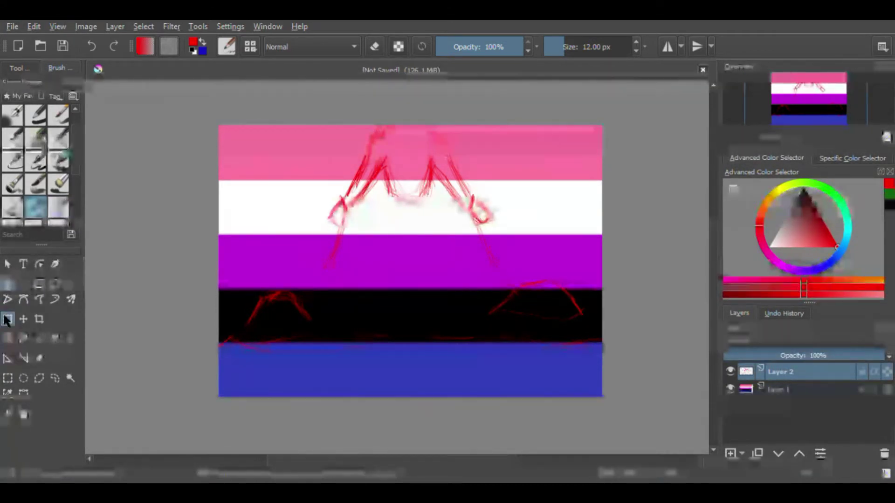
Select the arms and torso sketch with a freehand outline and scale it narrower.
{"action": "key", "text": "ctrl+t"}
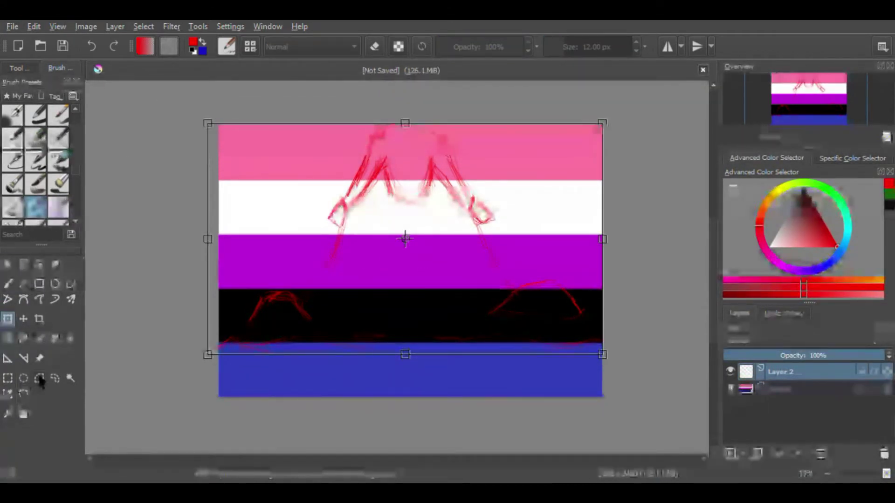
{"action": "left_click", "coordinate": [55, 378]}
{"action": "mouse_move", "coordinate": [480, 123]}
{"action": "left_mouse_down"}
{"action": "mouse_move", "coordinate": [296, 232]}
{"action": "mouse_move", "coordinate": [503, 276]}
{"action": "mouse_move", "coordinate": [522, 154]}
{"action": "left_mouse_up"}
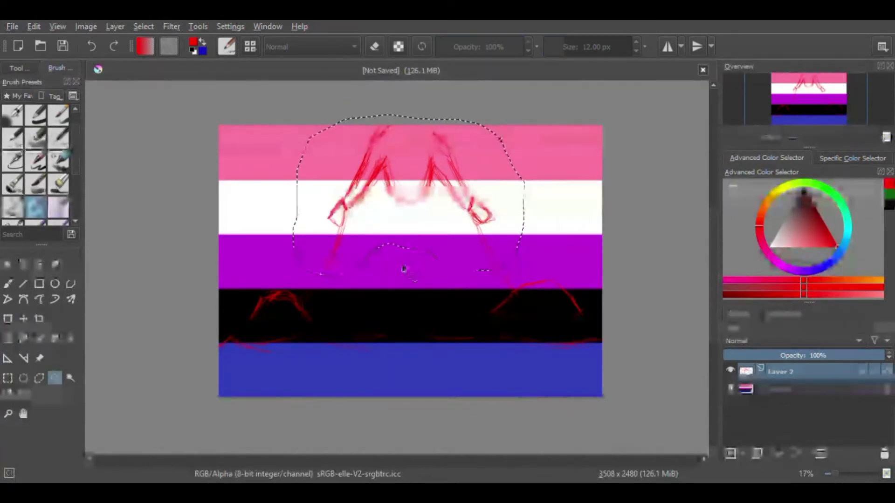
{"action": "key", "text": "ctrl+t"}
{"action": "left_click_drag", "start_coordinate": [532, 118], "coordinate": [495, 146]}
{"action": "key", "text": "ctrl+z"}
{"action": "left_click_drag", "start_coordinate": [443, 212], "coordinate": [454, 192]}
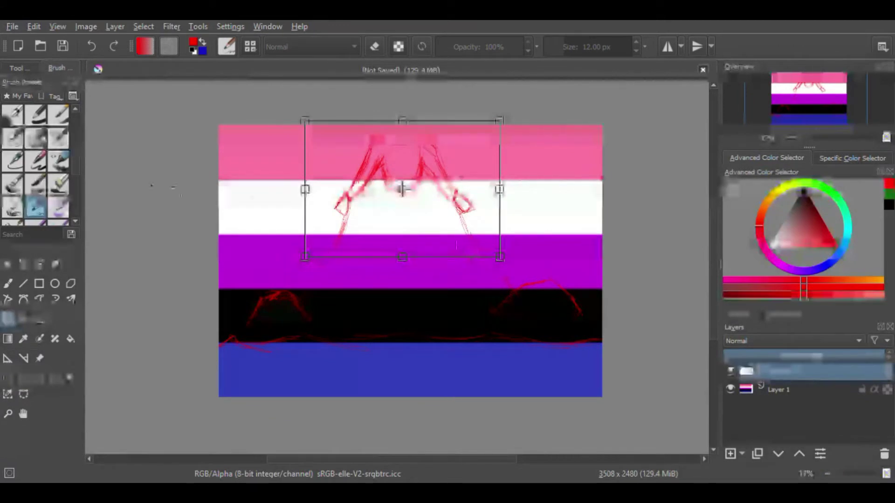
Clear the selection and sketch the figure's torso, hips and upper legs with the freehand brush.
{"action": "left_click", "coordinate": [8, 283]}
{"action": "key", "text": "ctrl+shift+a"}
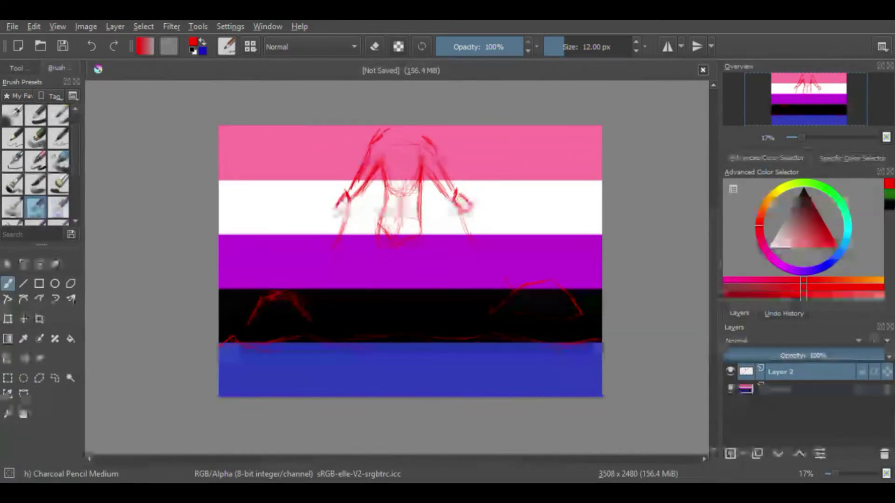
{"action": "mouse_move", "coordinate": [396, 235]}
{"action": "left_mouse_down"}
{"action": "mouse_move", "coordinate": [389, 277]}
{"action": "mouse_move", "coordinate": [396, 233]}
{"action": "mouse_move", "coordinate": [380, 277]}
{"action": "left_mouse_up"}
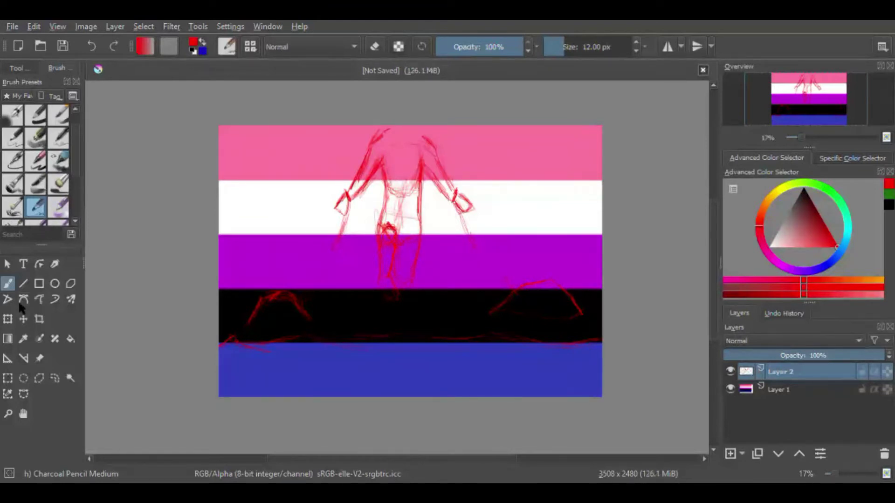
Select the figure sketch with a freehand outline, move it up so the shoulders leave the canvas, and resume brushing.
{"action": "left_click", "coordinate": [54, 378]}
{"action": "left_click_drag", "start_coordinate": [466, 149], "coordinate": [328, 283]}
{"action": "left_click", "coordinate": [11, 316]}
{"action": "left_click_drag", "start_coordinate": [395, 227], "coordinate": [393, 190]}
{"action": "left_click", "coordinate": [8, 284]}
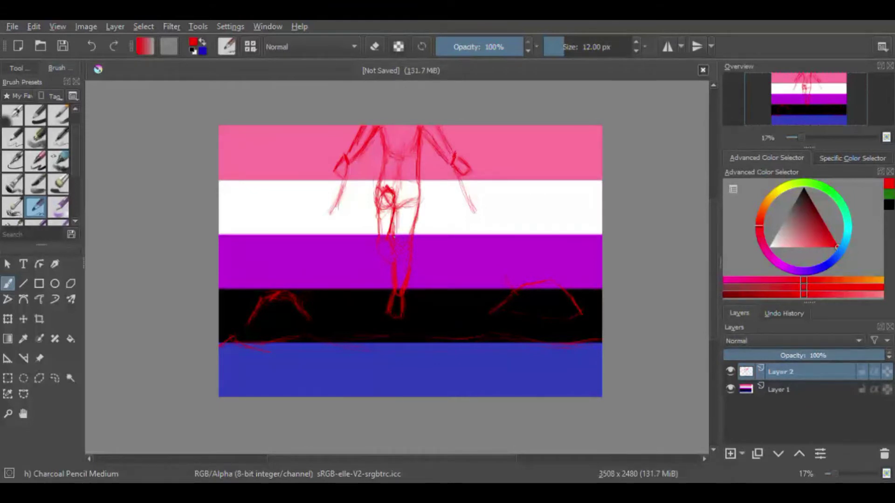
Shorten the selected lower legs slightly, and sketch large feathery wing shapes on both sides of the figure.
{"action": "left_click", "coordinate": [54, 378]}
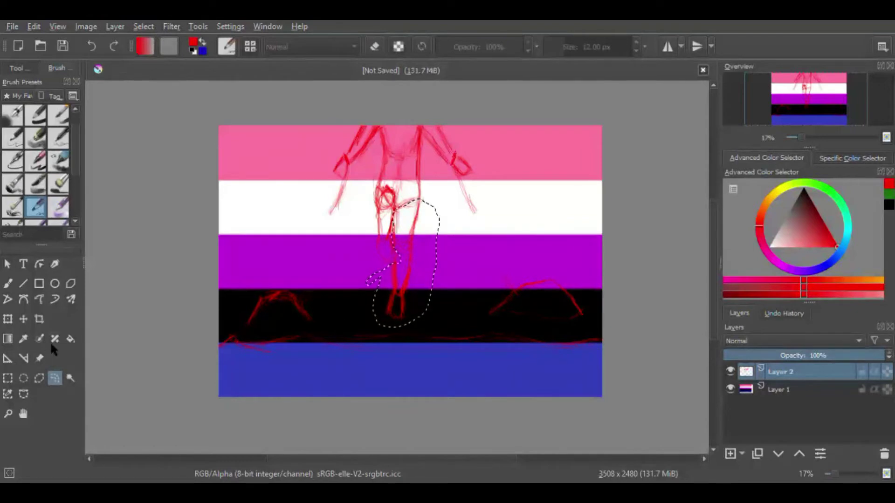
{"action": "key", "text": "ctrl+t"}
{"action": "key", "text": "b"}
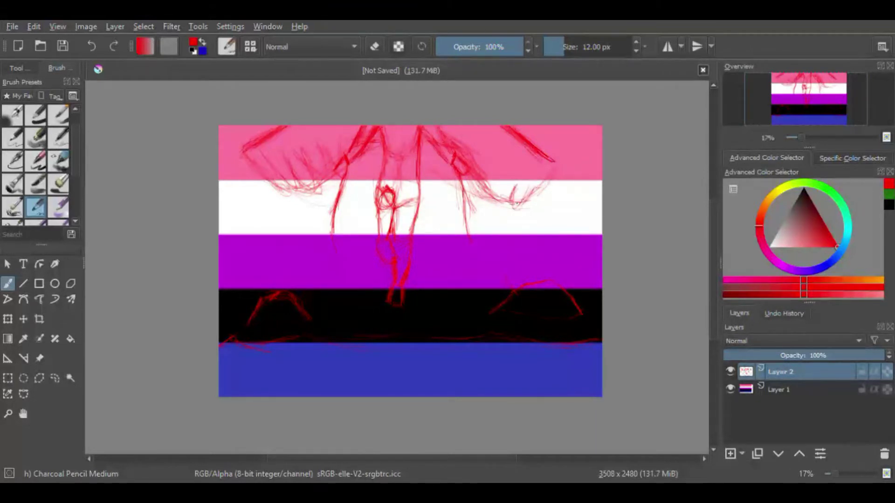
{"action": "left_click_drag", "start_coordinate": [517, 204], "coordinate": [555, 174]}
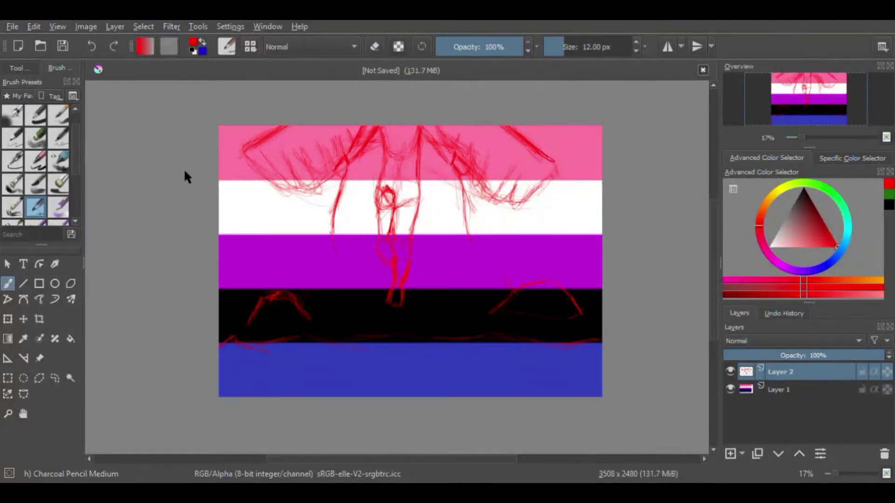
{"action": "left_click", "coordinate": [788, 389]}
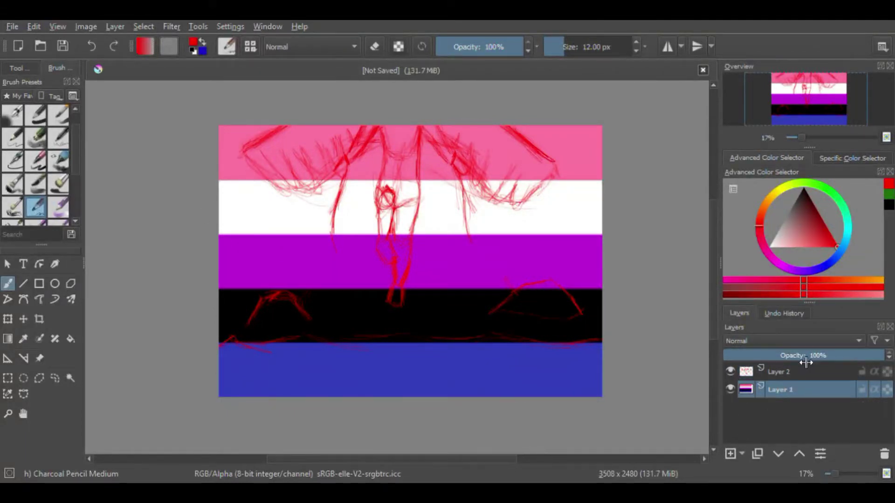
{"action": "left_click", "coordinate": [800, 356]}
{"action": "key", "text": "ctrl+z"}
Add a new paint layer above the sketch and set up the Bristles-4 Glaze brush with the blue sampled from the flag's lowest stripe.
{"action": "left_click", "coordinate": [802, 373]}
{"action": "left_click", "coordinate": [731, 454]}
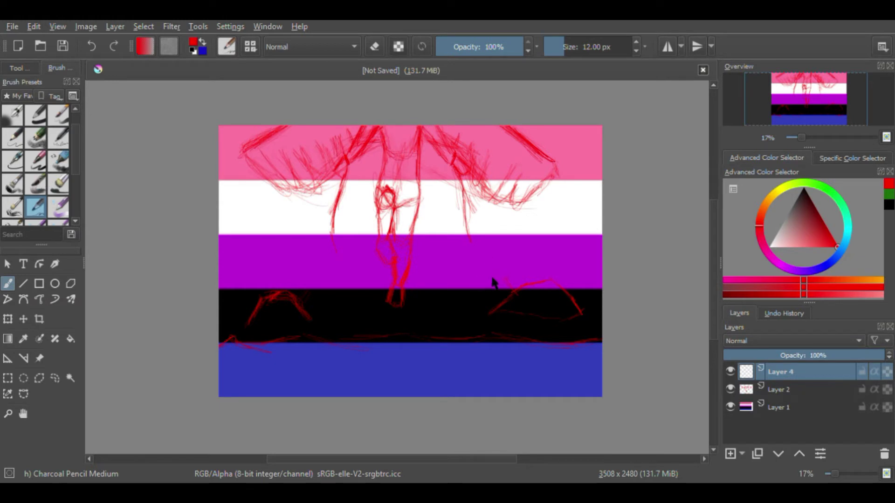
{"action": "left_click", "coordinate": [36, 185]}
{"action": "left_click", "coordinate": [23, 339]}
{"action": "left_click", "coordinate": [402, 370]}
{"action": "left_click", "coordinate": [7, 283]}
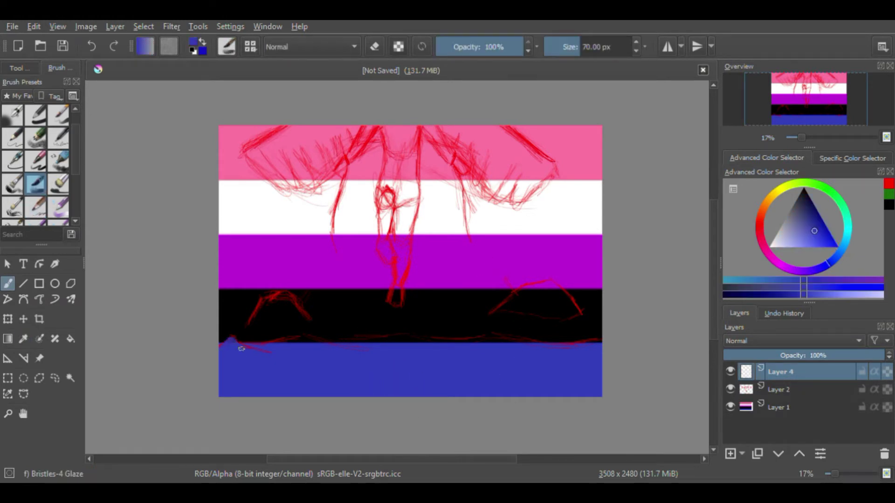
Lower the opacity of the flag on Layer 1 and reselect Layer 4 for painting the blue ground's upper edge.
{"action": "left_click", "coordinate": [793, 407]}
{"action": "mouse_move", "coordinate": [243, 353]}
{"action": "left_mouse_down"}
{"action": "mouse_move", "coordinate": [233, 336]}
{"action": "mouse_move", "coordinate": [275, 350]}
{"action": "mouse_move", "coordinate": [305, 332]}
{"action": "mouse_move", "coordinate": [341, 348]}
{"action": "mouse_move", "coordinate": [475, 343]}
{"action": "left_mouse_up"}
{"action": "left_click", "coordinate": [823, 356]}
{"action": "left_click", "coordinate": [797, 372]}
Paint a wavy blue upper edge for the ground across the canvas, with short strokes branching down into the blue area.
{"action": "mouse_move", "coordinate": [326, 344]}
{"action": "left_mouse_down"}
{"action": "mouse_move", "coordinate": [373, 347]}
{"action": "mouse_move", "coordinate": [358, 360]}
{"action": "mouse_move", "coordinate": [352, 395]}
{"action": "left_mouse_up"}
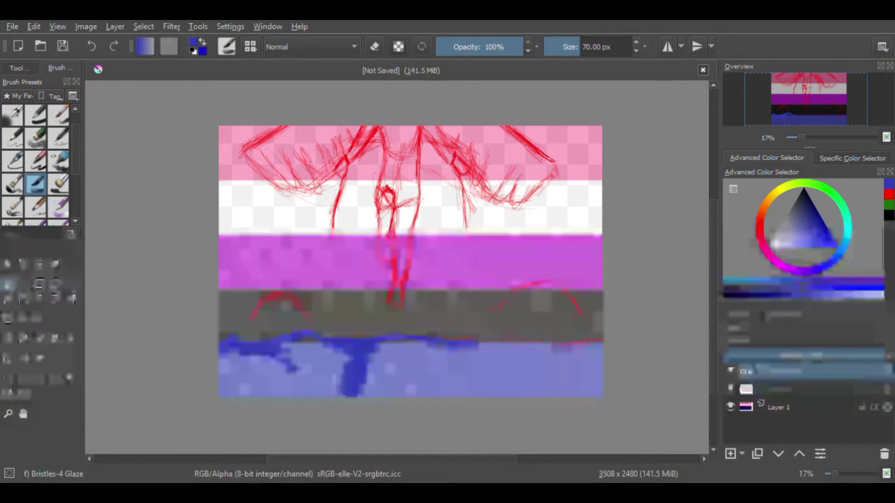
{"action": "left_click_drag", "start_coordinate": [496, 338], "coordinate": [576, 370]}
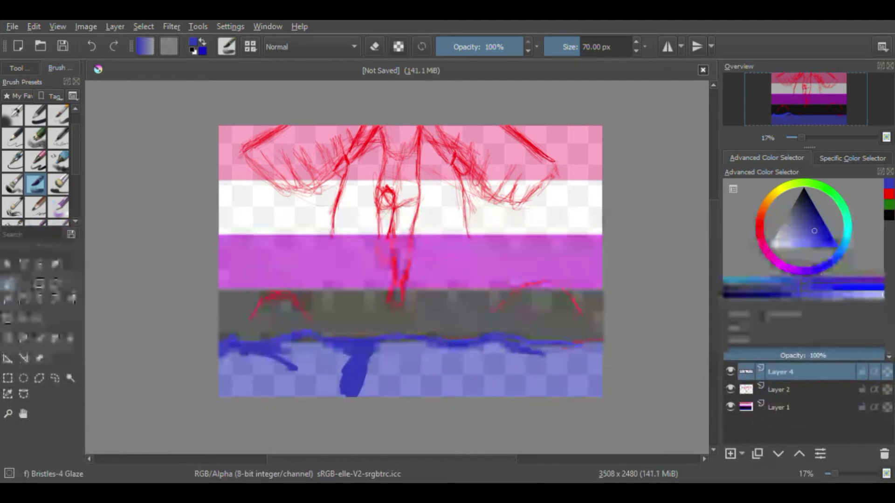
{"action": "mouse_move", "coordinate": [513, 343]}
{"action": "left_mouse_down"}
{"action": "mouse_move", "coordinate": [579, 350]}
{"action": "mouse_move", "coordinate": [601, 339]}
{"action": "left_mouse_up"}
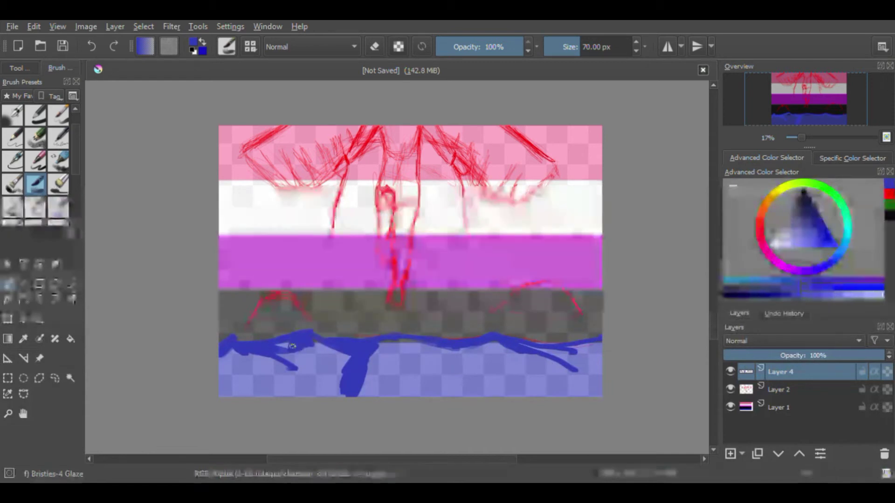
{"action": "left_click_drag", "start_coordinate": [321, 344], "coordinate": [343, 373]}
{"action": "mouse_move", "coordinate": [294, 350]}
{"action": "left_mouse_down"}
{"action": "mouse_move", "coordinate": [311, 333]}
{"action": "mouse_move", "coordinate": [290, 343]}
{"action": "left_mouse_up"}
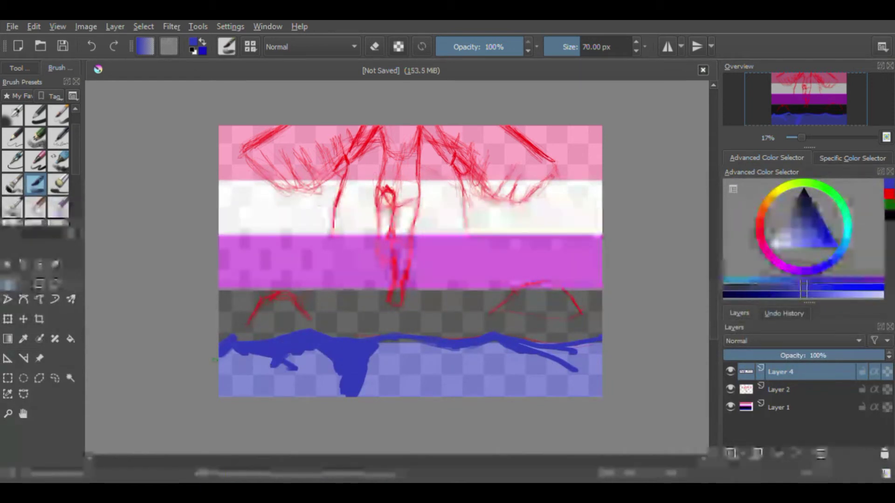
Fill the area below the wavy edge with solid blue down to the bottom of the canvas.
{"action": "mouse_move", "coordinate": [214, 360]}
{"action": "left_mouse_down"}
{"action": "mouse_move", "coordinate": [227, 336]}
{"action": "mouse_move", "coordinate": [249, 380]}
{"action": "mouse_move", "coordinate": [243, 352]}
{"action": "mouse_move", "coordinate": [250, 365]}
{"action": "mouse_move", "coordinate": [317, 348]}
{"action": "mouse_move", "coordinate": [361, 358]}
{"action": "mouse_move", "coordinate": [422, 395]}
{"action": "mouse_move", "coordinate": [371, 362]}
{"action": "mouse_move", "coordinate": [368, 349]}
{"action": "mouse_move", "coordinate": [396, 349]}
{"action": "mouse_move", "coordinate": [405, 344]}
{"action": "mouse_move", "coordinate": [400, 336]}
{"action": "mouse_move", "coordinate": [408, 391]}
{"action": "mouse_move", "coordinate": [431, 379]}
{"action": "mouse_move", "coordinate": [440, 392]}
{"action": "mouse_move", "coordinate": [459, 384]}
{"action": "mouse_move", "coordinate": [451, 369]}
{"action": "mouse_move", "coordinate": [458, 347]}
{"action": "mouse_move", "coordinate": [471, 361]}
{"action": "left_mouse_up"}
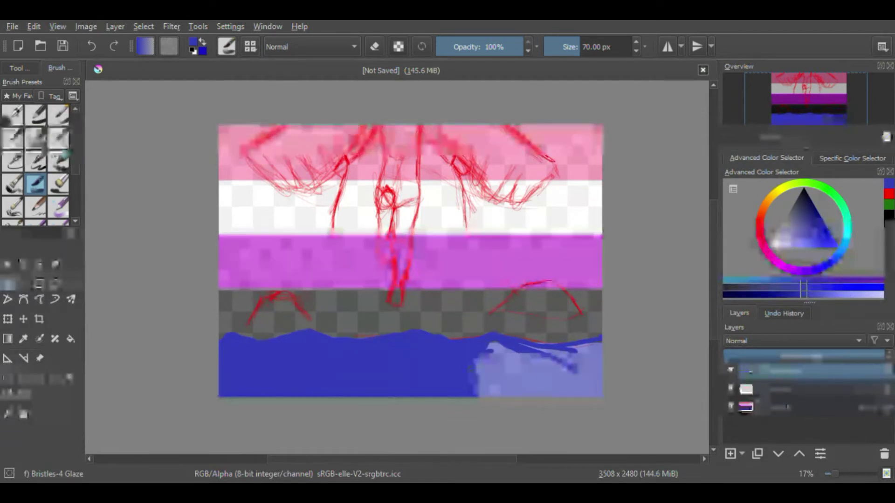
{"action": "mouse_move", "coordinate": [472, 370]}
{"action": "left_mouse_down"}
{"action": "mouse_move", "coordinate": [494, 389]}
{"action": "mouse_move", "coordinate": [500, 357]}
{"action": "mouse_move", "coordinate": [508, 372]}
{"action": "mouse_move", "coordinate": [514, 337]}
{"action": "mouse_move", "coordinate": [489, 373]}
{"action": "mouse_move", "coordinate": [557, 389]}
{"action": "mouse_move", "coordinate": [571, 372]}
{"action": "mouse_move", "coordinate": [547, 363]}
{"action": "mouse_move", "coordinate": [583, 349]}
{"action": "mouse_move", "coordinate": [593, 392]}
{"action": "mouse_move", "coordinate": [543, 375]}
{"action": "mouse_move", "coordinate": [533, 391]}
{"action": "mouse_move", "coordinate": [569, 392]}
{"action": "left_mouse_up"}
{"action": "key", "text": "ctrl+z"}
Sample the dark color from the flag's black stripe and lightly shade the blue ground below its wavy edge.
{"action": "key", "text": "p"}
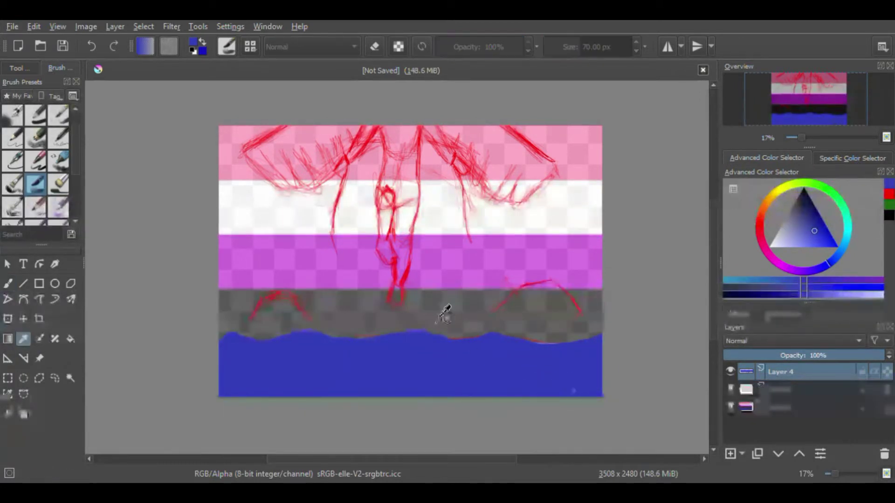
{"action": "left_click", "coordinate": [445, 313]}
{"action": "key", "text": "b"}
{"action": "mouse_move", "coordinate": [226, 353]}
{"action": "left_mouse_down"}
{"action": "mouse_move", "coordinate": [225, 389]}
{"action": "mouse_move", "coordinate": [299, 336]}
{"action": "left_mouse_up"}
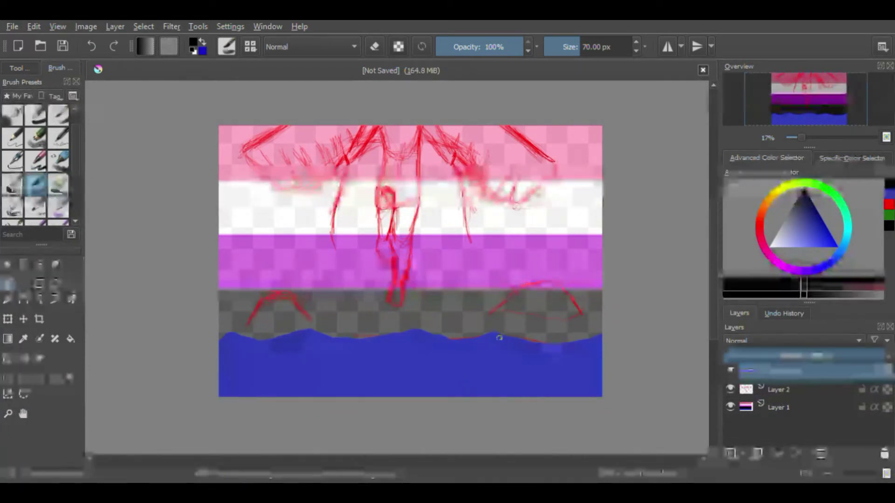
Sample the ground's blue again and brush over the dark shading to soften it.
{"action": "key", "text": "p"}
{"action": "left_click", "coordinate": [390, 369]}
{"action": "key", "text": "b"}
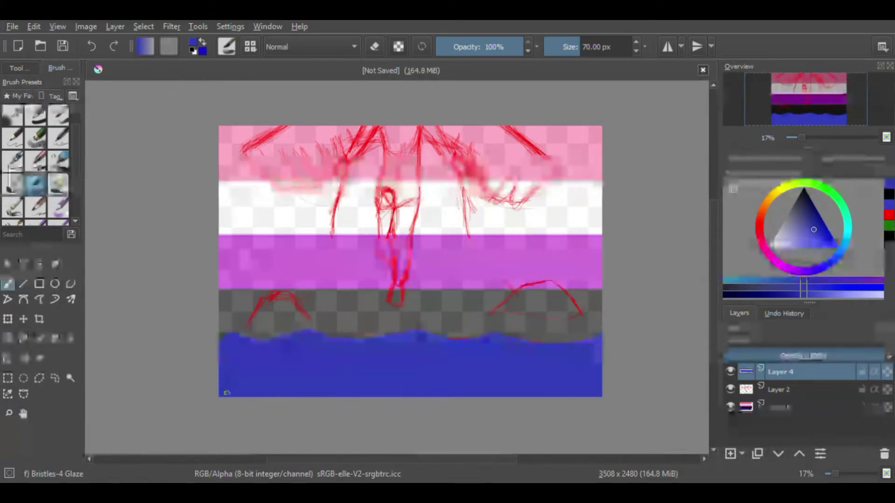
{"action": "left_click_drag", "start_coordinate": [426, 352], "coordinate": [557, 354]}
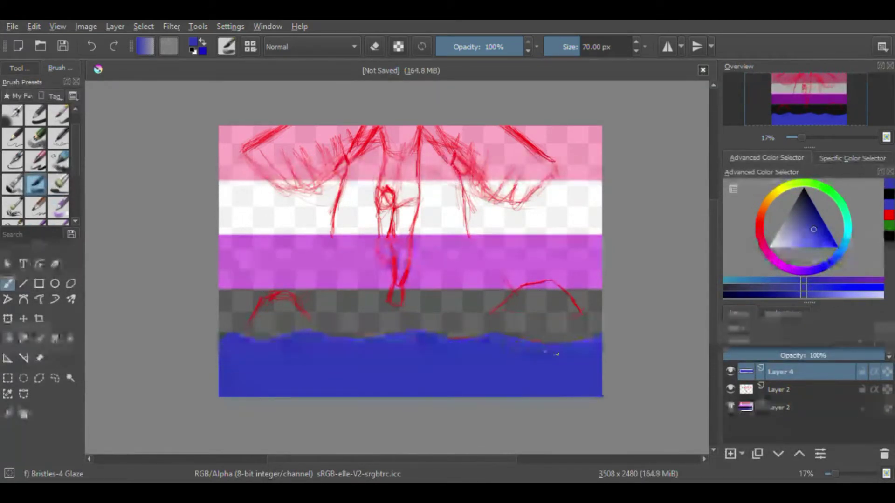
Sample white from the flag and brush small light highlights just below the crests of the blue area.
{"action": "key", "text": "p"}
{"action": "left_click", "coordinate": [459, 226]}
{"action": "key", "text": "b"}
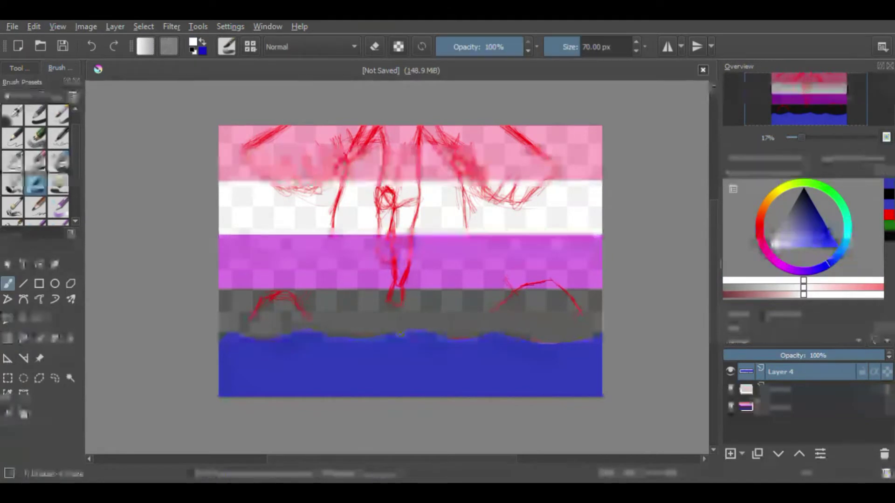
{"action": "left_click_drag", "start_coordinate": [320, 341], "coordinate": [385, 346]}
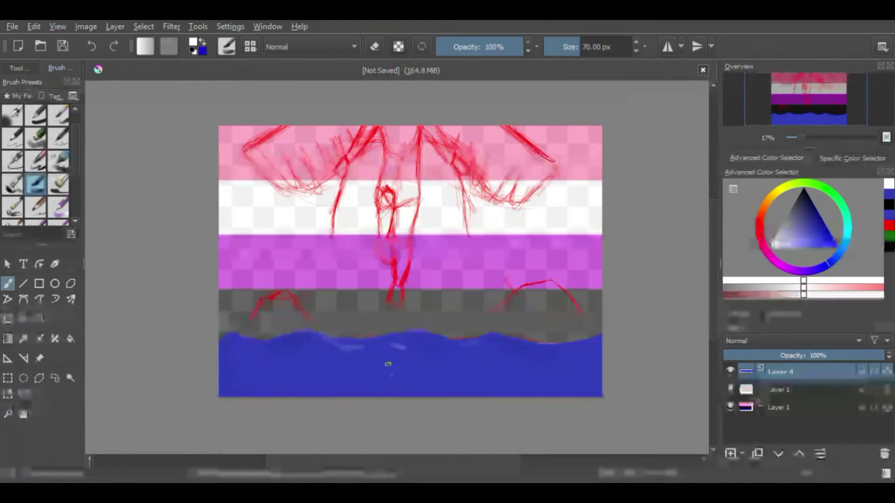
Restore Layer 1 to full opacity and add a new paint layer directly above Layer 2.
{"action": "left_click", "coordinate": [790, 402]}
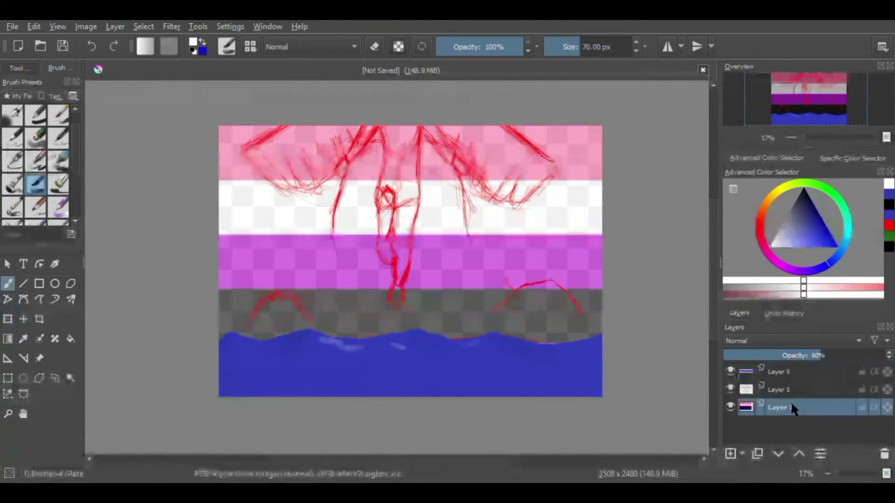
{"action": "left_click_drag", "start_coordinate": [825, 356], "coordinate": [883, 355]}
{"action": "left_click", "coordinate": [788, 390]}
{"action": "left_click", "coordinate": [730, 454]}
Sample the flag's black and paint a solid black band with an uneven upper edge behind the blue, hiding Layer 1.
{"action": "key", "text": "p"}
{"action": "left_click", "coordinate": [588, 321]}
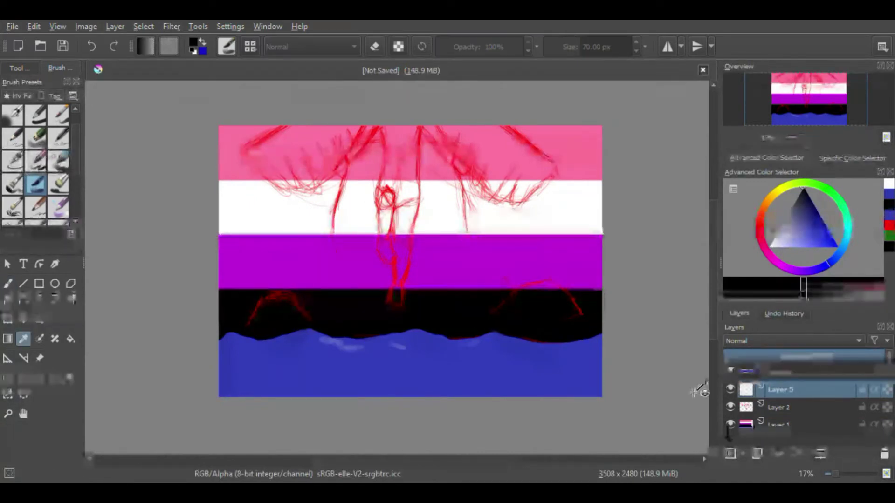
{"action": "key", "text": "b"}
{"action": "mouse_move", "coordinate": [346, 289]}
{"action": "left_mouse_down"}
{"action": "mouse_move", "coordinate": [523, 279]}
{"action": "mouse_move", "coordinate": [600, 295]}
{"action": "left_mouse_up"}
{"action": "left_click", "coordinate": [731, 424]}
{"action": "mouse_move", "coordinate": [265, 295]}
{"action": "left_mouse_down"}
{"action": "mouse_move", "coordinate": [363, 302]}
{"action": "mouse_move", "coordinate": [270, 325]}
{"action": "mouse_move", "coordinate": [282, 308]}
{"action": "mouse_move", "coordinate": [261, 294]}
{"action": "mouse_move", "coordinate": [222, 326]}
{"action": "mouse_move", "coordinate": [243, 326]}
{"action": "mouse_move", "coordinate": [256, 298]}
{"action": "mouse_move", "coordinate": [228, 300]}
{"action": "mouse_move", "coordinate": [254, 295]}
{"action": "mouse_move", "coordinate": [280, 322]}
{"action": "mouse_move", "coordinate": [300, 316]}
{"action": "mouse_move", "coordinate": [332, 326]}
{"action": "mouse_move", "coordinate": [340, 308]}
{"action": "mouse_move", "coordinate": [361, 321]}
{"action": "mouse_move", "coordinate": [371, 305]}
{"action": "mouse_move", "coordinate": [411, 290]}
{"action": "mouse_move", "coordinate": [392, 326]}
{"action": "mouse_move", "coordinate": [403, 306]}
{"action": "mouse_move", "coordinate": [415, 329]}
{"action": "mouse_move", "coordinate": [440, 295]}
{"action": "mouse_move", "coordinate": [512, 299]}
{"action": "mouse_move", "coordinate": [461, 336]}
{"action": "mouse_move", "coordinate": [466, 312]}
{"action": "mouse_move", "coordinate": [436, 310]}
{"action": "mouse_move", "coordinate": [417, 322]}
{"action": "mouse_move", "coordinate": [433, 301]}
{"action": "mouse_move", "coordinate": [499, 310]}
{"action": "mouse_move", "coordinate": [601, 293]}
{"action": "mouse_move", "coordinate": [506, 327]}
{"action": "mouse_move", "coordinate": [541, 322]}
{"action": "mouse_move", "coordinate": [564, 303]}
{"action": "mouse_move", "coordinate": [548, 342]}
{"action": "mouse_move", "coordinate": [566, 319]}
{"action": "mouse_move", "coordinate": [599, 306]}
{"action": "left_mouse_up"}
Paint a dark grey rock on each side of the black ground, making the left one slightly darker.
{"action": "mouse_move", "coordinate": [515, 298]}
{"action": "left_mouse_down"}
{"action": "mouse_move", "coordinate": [541, 286]}
{"action": "mouse_move", "coordinate": [576, 296]}
{"action": "mouse_move", "coordinate": [525, 311]}
{"action": "mouse_move", "coordinate": [517, 301]}
{"action": "mouse_move", "coordinate": [546, 296]}
{"action": "mouse_move", "coordinate": [567, 303]}
{"action": "mouse_move", "coordinate": [564, 313]}
{"action": "mouse_move", "coordinate": [519, 294]}
{"action": "mouse_move", "coordinate": [505, 305]}
{"action": "left_mouse_up"}
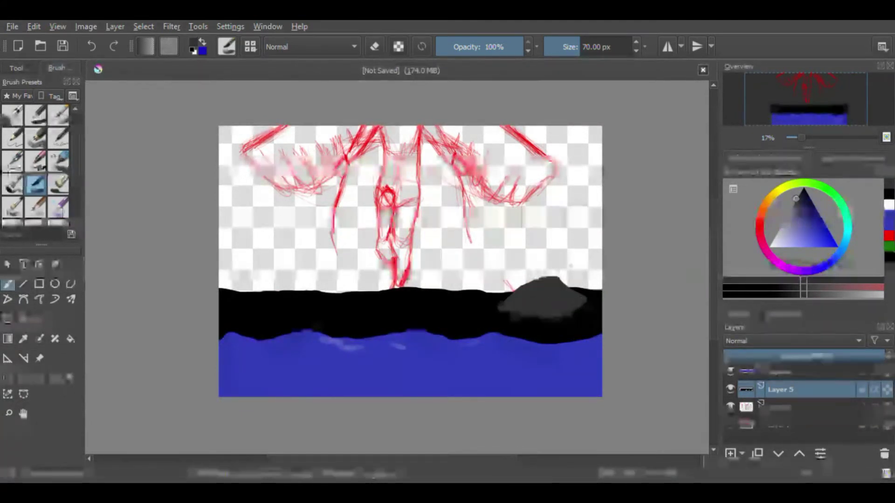
{"action": "left_click", "coordinate": [798, 195]}
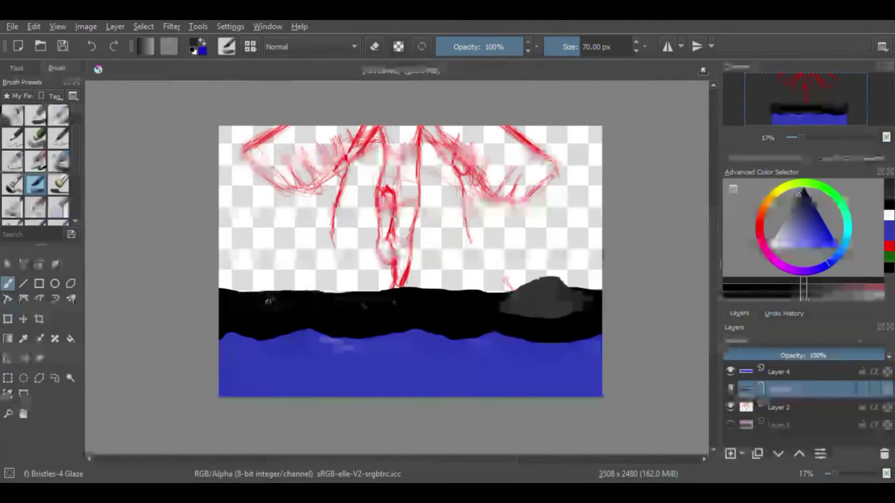
{"action": "mouse_move", "coordinate": [269, 301]}
{"action": "left_mouse_down"}
{"action": "mouse_move", "coordinate": [289, 286]}
{"action": "mouse_move", "coordinate": [288, 304]}
{"action": "mouse_move", "coordinate": [319, 309]}
{"action": "mouse_move", "coordinate": [329, 300]}
{"action": "mouse_move", "coordinate": [264, 303]}
{"action": "mouse_move", "coordinate": [295, 290]}
{"action": "mouse_move", "coordinate": [278, 300]}
{"action": "mouse_move", "coordinate": [310, 298]}
{"action": "mouse_move", "coordinate": [267, 303]}
{"action": "mouse_move", "coordinate": [335, 308]}
{"action": "left_mouse_up"}
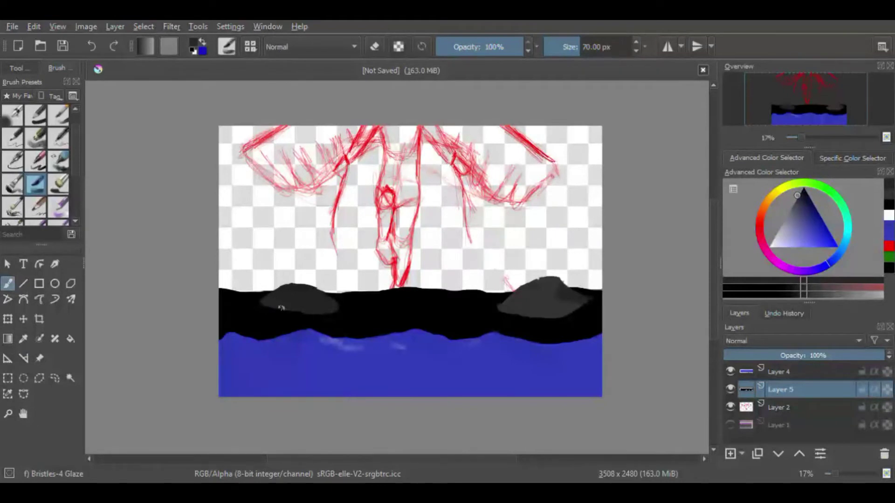
{"action": "left_click_drag", "start_coordinate": [281, 308], "coordinate": [301, 307]}
Sample a near-black grey from the right rock's lower edge and shade the left rock with it.
{"action": "key", "text": "p"}
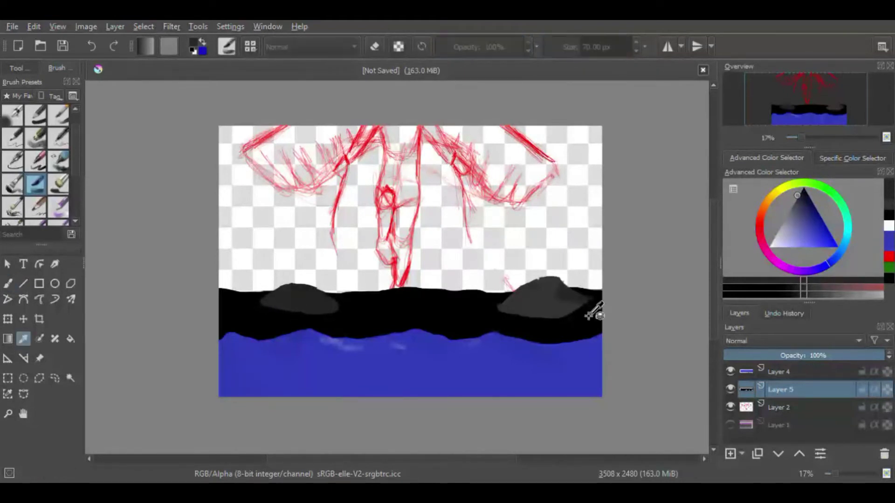
{"action": "left_click", "coordinate": [531, 319]}
{"action": "key", "text": "b"}
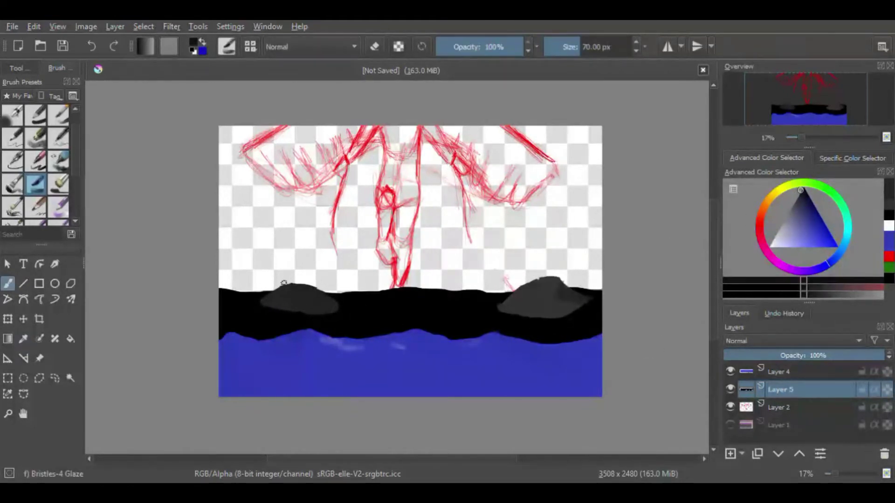
{"action": "left_click_drag", "start_coordinate": [279, 303], "coordinate": [276, 306]}
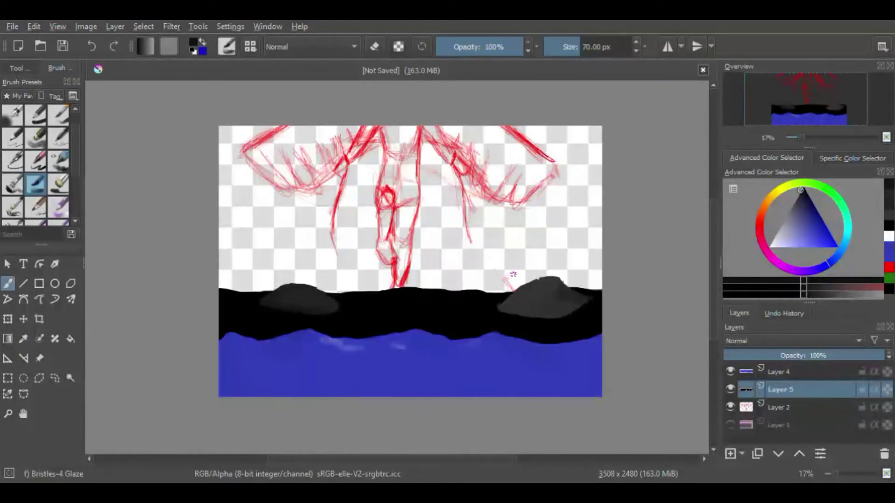
Show Layer 1 to sample its pink, paint the figure's body and arms on a new layer above Layer 5, and hide Layer 1.
{"action": "left_click", "coordinate": [730, 424]}
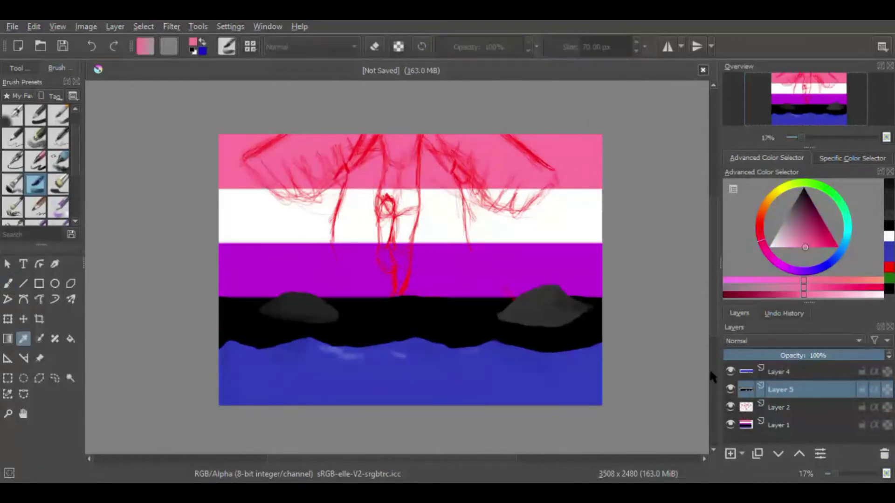
{"action": "left_click", "coordinate": [730, 453]}
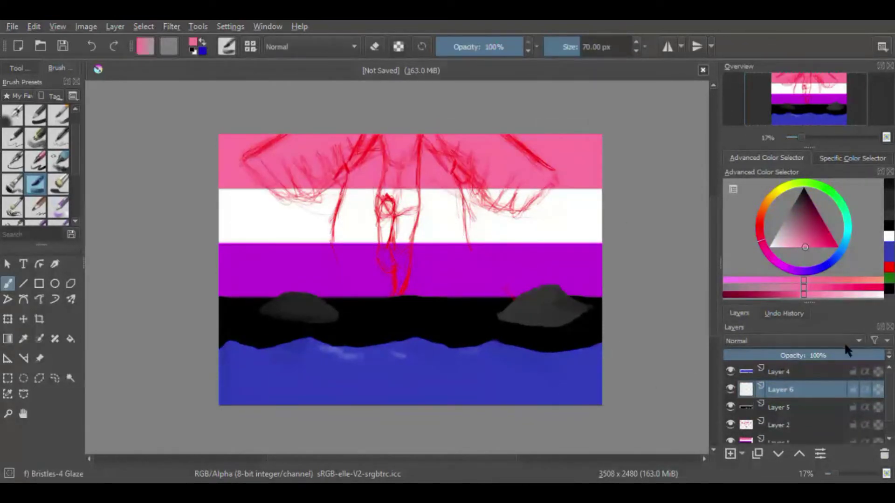
{"action": "left_click_drag", "start_coordinate": [397, 297], "coordinate": [410, 266]}
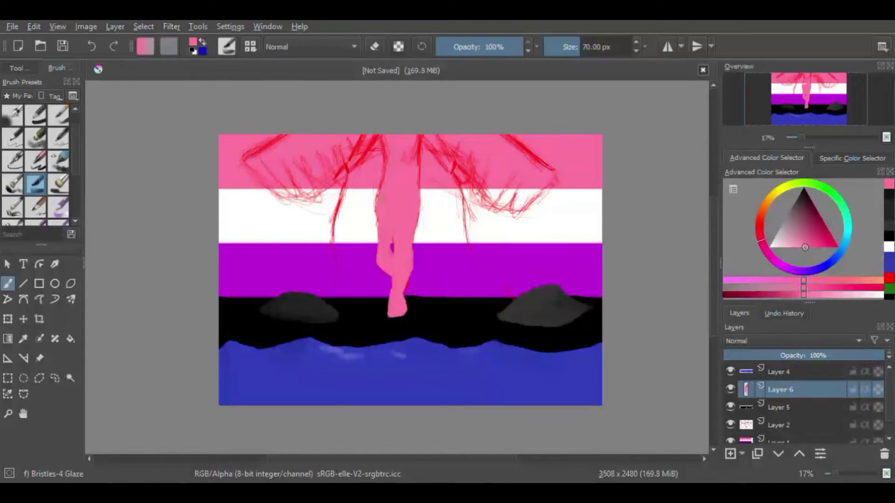
{"action": "left_click", "coordinate": [730, 440]}
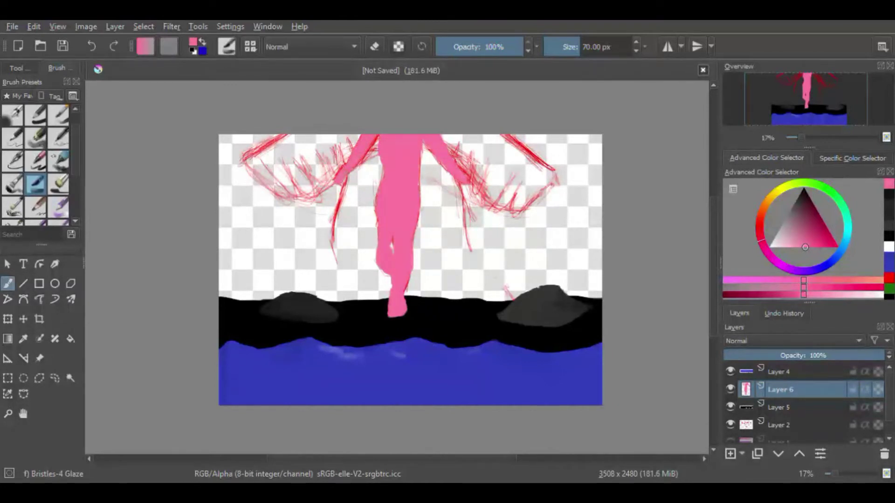
Reduce the brush size to 29.29 px and paint a medium grey band around each of the figure's wrists.
{"action": "left_click", "coordinate": [796, 199]}
{"action": "scroll", "coordinate": [456, 168], "scroll_direction": "up", "scroll_amount": 4}
{"action": "left_click", "coordinate": [570, 47]}
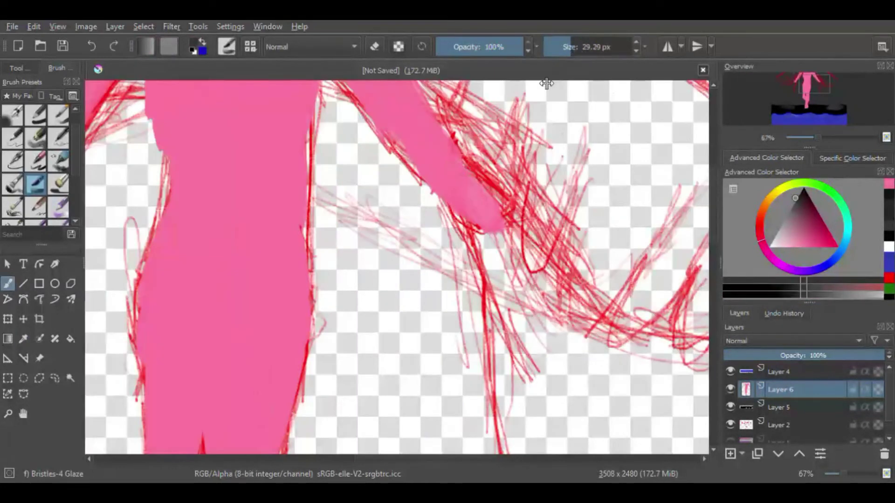
{"action": "mouse_move", "coordinate": [439, 193]}
{"action": "left_mouse_down"}
{"action": "mouse_move", "coordinate": [464, 165]}
{"action": "mouse_move", "coordinate": [448, 184]}
{"action": "left_mouse_up"}
{"action": "key", "text": "ctrl+z"}
{"action": "key", "text": "ctrl+z"}
{"action": "left_click", "coordinate": [784, 219]}
{"action": "scroll", "coordinate": [447, 149], "scroll_direction": "down", "scroll_amount": 3}
{"action": "scroll", "coordinate": [278, 152], "scroll_direction": "up", "scroll_amount": 4}
{"action": "mouse_move", "coordinate": [303, 181]}
{"action": "left_mouse_down"}
{"action": "mouse_move", "coordinate": [265, 148]}
{"action": "mouse_move", "coordinate": [306, 182]}
{"action": "left_mouse_up"}
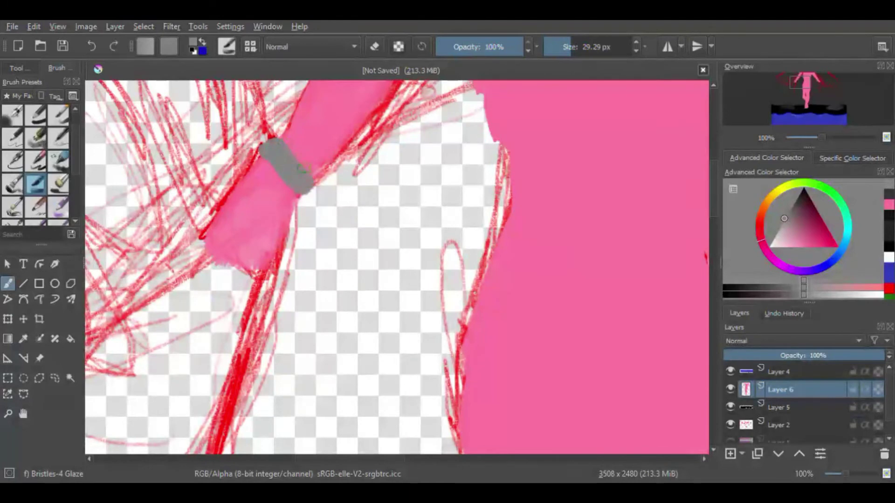
{"action": "scroll", "coordinate": [353, 221], "scroll_direction": "down", "scroll_amount": 3}
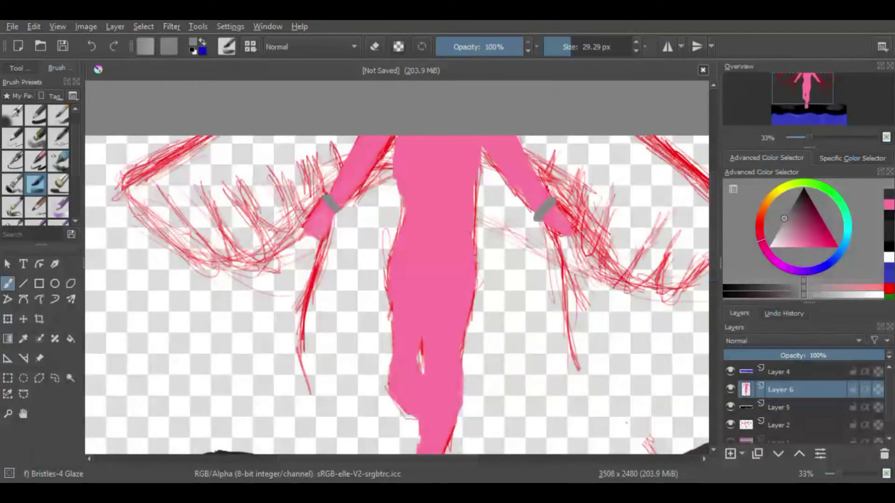
Sample the pink from the figure's body and return to the brush.
{"action": "key", "text": "p"}
{"action": "left_click", "coordinate": [440, 242]}
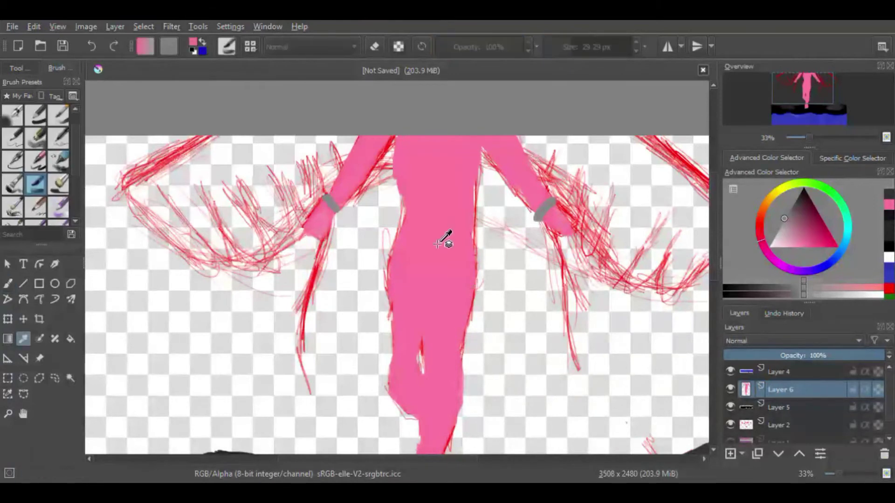
{"action": "key", "text": "b"}
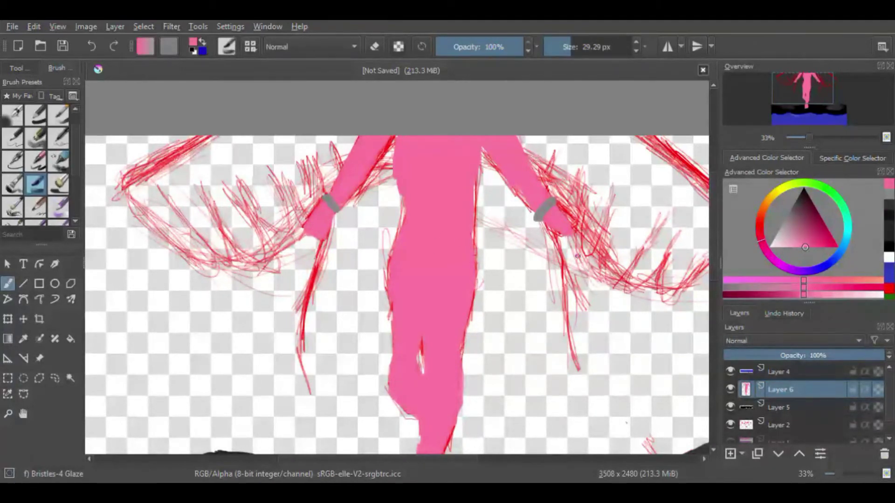
Show Layer 1 briefly to sample its white, enlarge the brush to 87.29 px, and undo the test stroke made on the figure layer.
{"action": "scroll", "coordinate": [461, 246], "scroll_direction": "down", "scroll_amount": 3}
{"action": "left_click", "coordinate": [730, 440]}
{"action": "key", "text": "p"}
{"action": "left_click", "coordinate": [585, 281]}
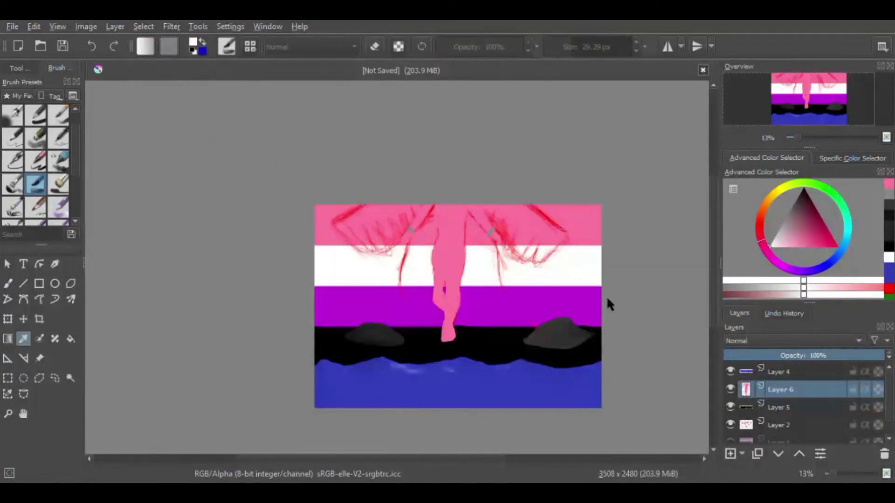
{"action": "left_click", "coordinate": [731, 441]}
{"action": "key", "text": "b"}
{"action": "scroll", "coordinate": [554, 232], "scroll_direction": "up", "scroll_amount": 1}
{"action": "scroll", "coordinate": [554, 231], "scroll_direction": "up", "scroll_amount": 2}
{"action": "left_click_drag", "start_coordinate": [585, 52], "coordinate": [583, 56]}
{"action": "left_click_drag", "start_coordinate": [376, 161], "coordinate": [409, 151]}
{"action": "key", "text": "ctrl+z"}
Add a paint layer between Layer 5 and Layer 6 and paint the right wing white with feathered lower tips.
{"action": "left_click", "coordinate": [771, 409]}
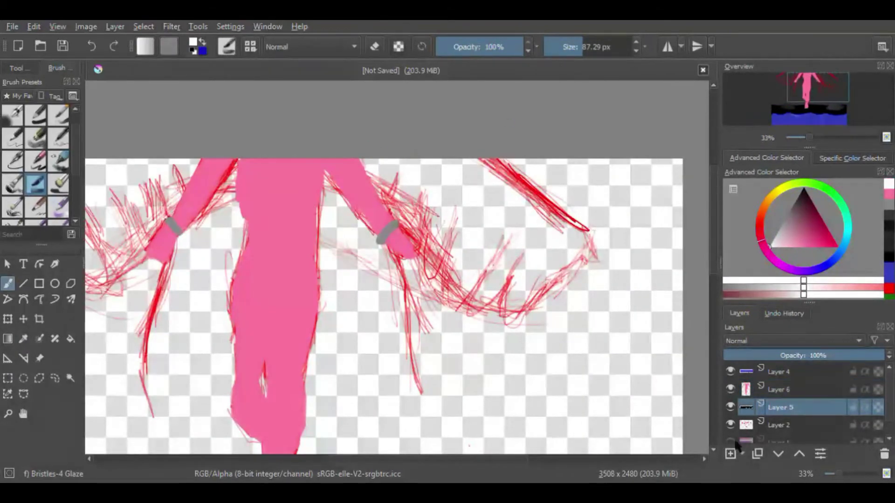
{"action": "left_click_drag", "start_coordinate": [389, 194], "coordinate": [357, 171]}
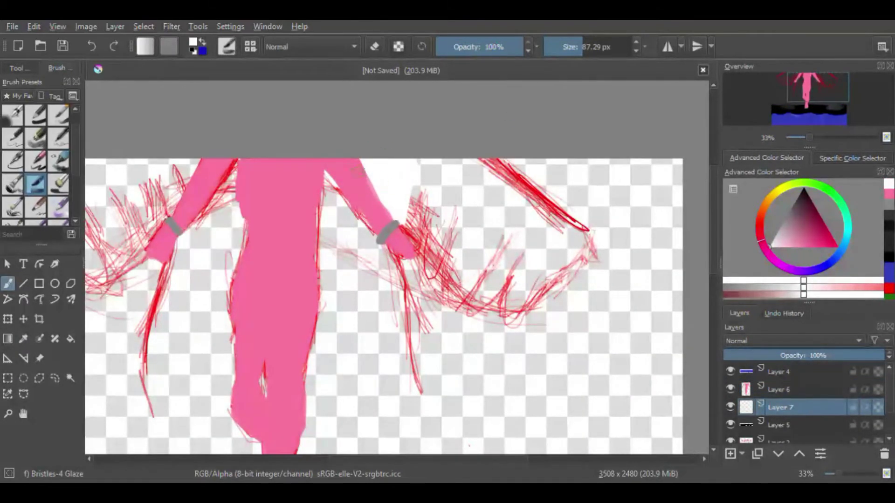
{"action": "mouse_move", "coordinate": [430, 147]}
{"action": "left_mouse_down"}
{"action": "mouse_move", "coordinate": [410, 219]}
{"action": "mouse_move", "coordinate": [436, 215]}
{"action": "mouse_move", "coordinate": [451, 179]}
{"action": "mouse_move", "coordinate": [565, 193]}
{"action": "mouse_move", "coordinate": [522, 188]}
{"action": "left_mouse_up"}
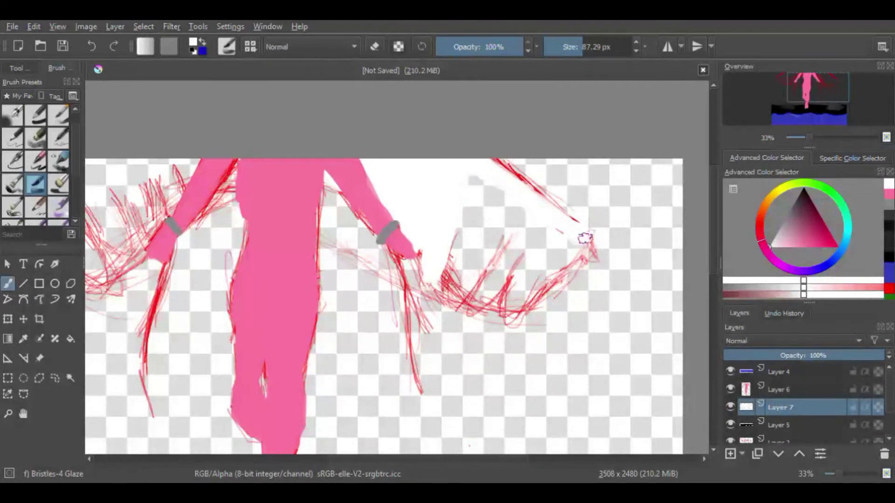
{"action": "left_click_drag", "start_coordinate": [585, 239], "coordinate": [517, 311]}
{"action": "left_click_drag", "start_coordinate": [534, 248], "coordinate": [512, 262]}
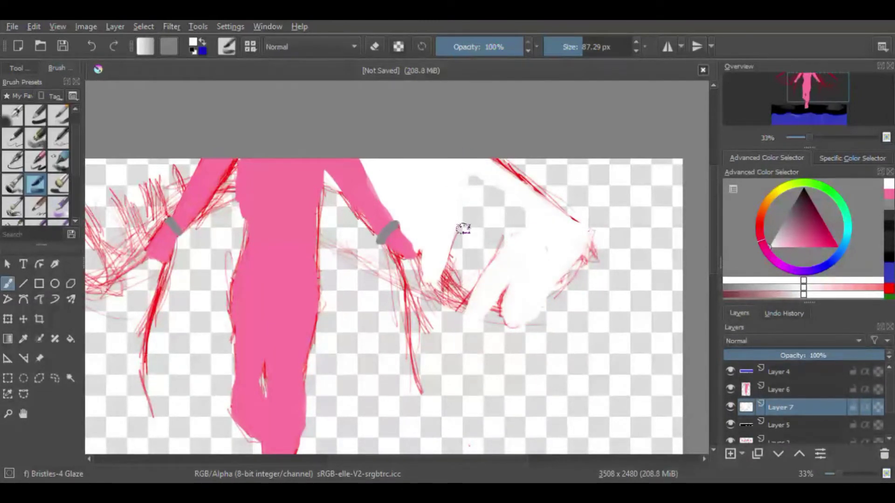
{"action": "left_click_drag", "start_coordinate": [464, 228], "coordinate": [457, 264]}
{"action": "left_click_drag", "start_coordinate": [509, 222], "coordinate": [465, 263]}
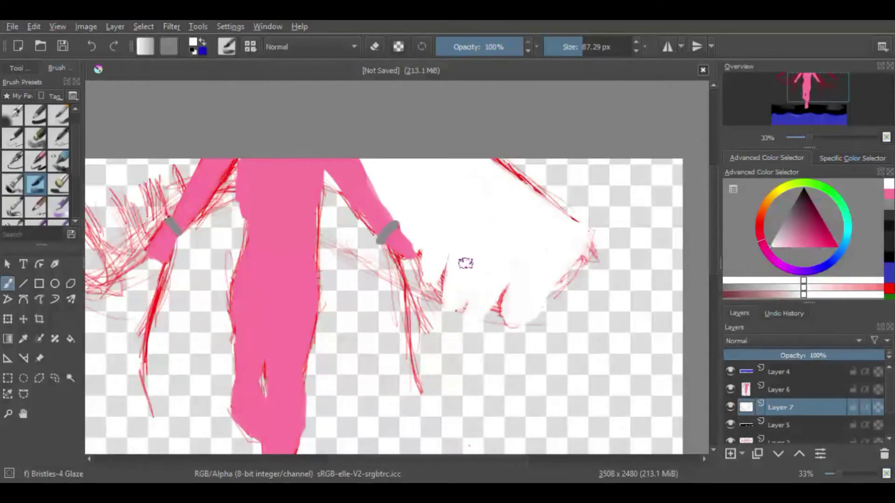
Paint the left wing white inside its sketch outline, ending in feathered lower tips beside the arm.
{"action": "left_click_drag", "start_coordinate": [424, 460], "coordinate": [376, 462]}
{"action": "mouse_move", "coordinate": [202, 166]}
{"action": "left_mouse_down"}
{"action": "mouse_move", "coordinate": [122, 209]}
{"action": "mouse_move", "coordinate": [192, 288]}
{"action": "mouse_move", "coordinate": [180, 250]}
{"action": "mouse_move", "coordinate": [193, 249]}
{"action": "mouse_move", "coordinate": [192, 224]}
{"action": "mouse_move", "coordinate": [242, 284]}
{"action": "mouse_move", "coordinate": [206, 196]}
{"action": "left_mouse_up"}
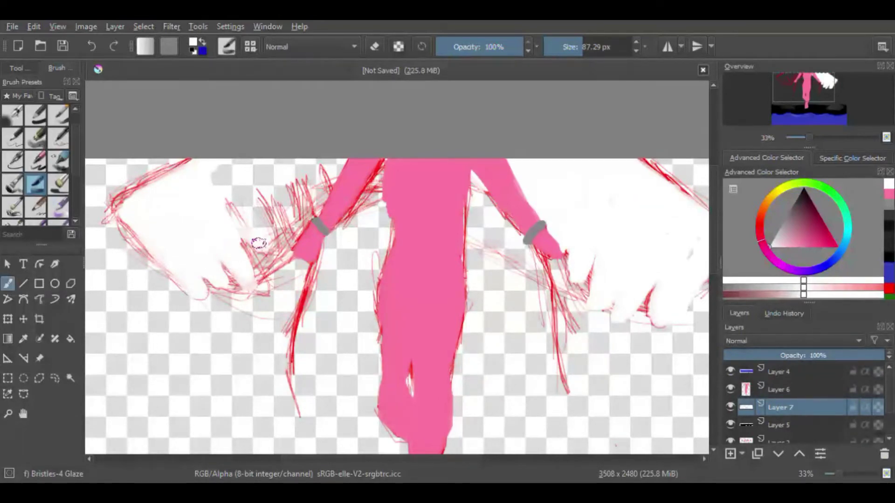
{"action": "left_click_drag", "start_coordinate": [259, 242], "coordinate": [256, 206]}
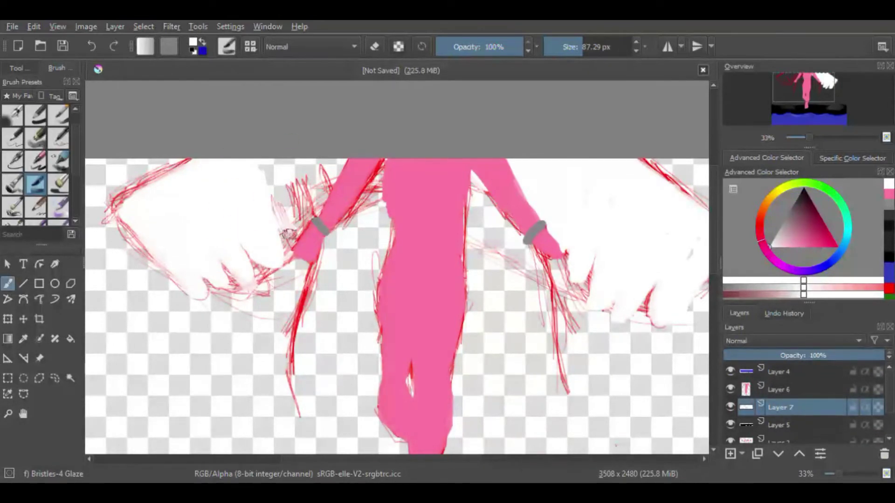
{"action": "mouse_move", "coordinate": [287, 235]}
{"action": "left_mouse_down"}
{"action": "mouse_move", "coordinate": [270, 175]}
{"action": "mouse_move", "coordinate": [283, 169]}
{"action": "mouse_move", "coordinate": [311, 185]}
{"action": "mouse_move", "coordinate": [339, 163]}
{"action": "left_mouse_up"}
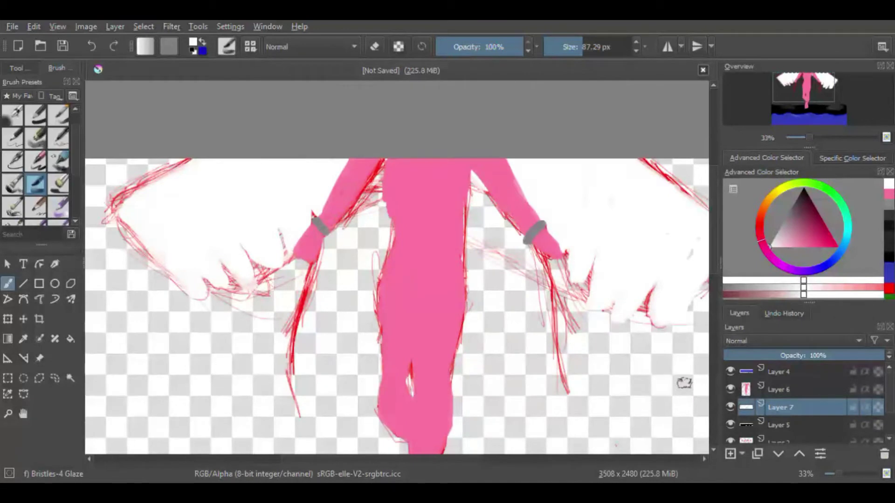
Shade the left wing's outer edge and feather tips with the body's pink, then blend inward with a pale pink sampled from the wing.
{"action": "left_click_drag", "start_coordinate": [891, 398], "coordinate": [890, 409]}
{"action": "key", "text": "p"}
{"action": "left_click", "coordinate": [437, 295]}
{"action": "key", "text": "b"}
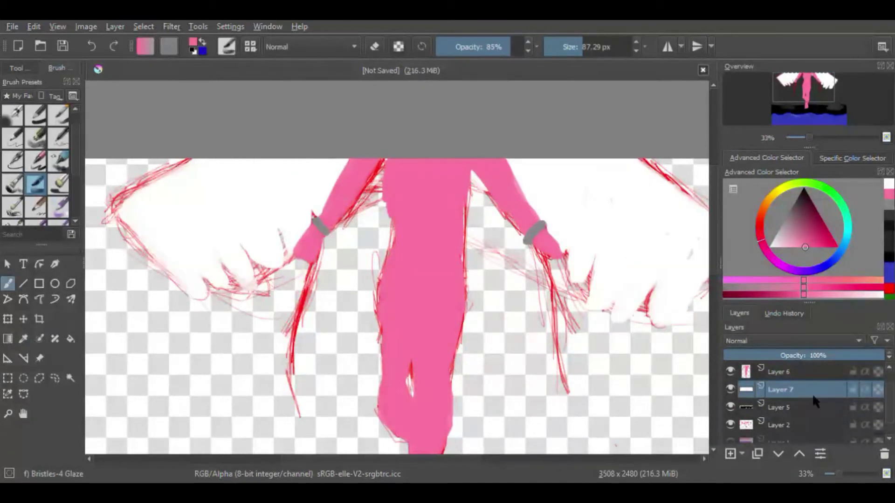
{"action": "mouse_move", "coordinate": [196, 287]}
{"action": "left_mouse_down"}
{"action": "mouse_move", "coordinate": [168, 256]}
{"action": "mouse_move", "coordinate": [143, 192]}
{"action": "mouse_move", "coordinate": [112, 217]}
{"action": "left_mouse_up"}
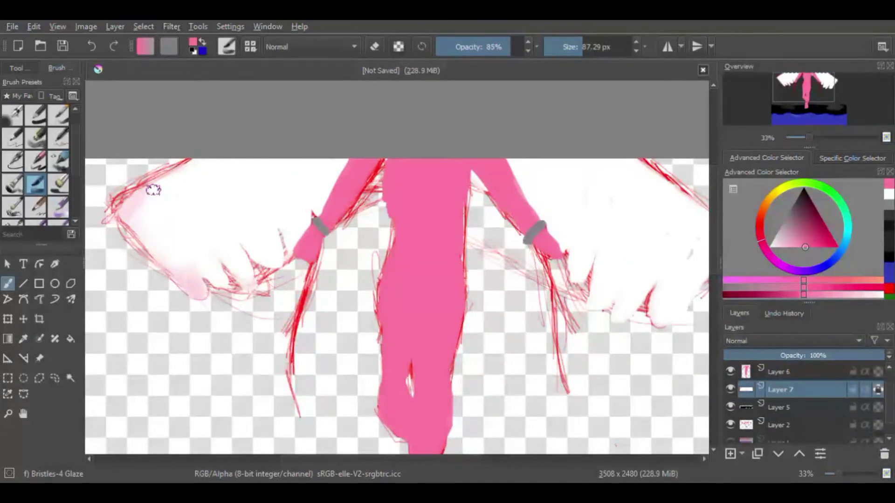
{"action": "left_click_drag", "start_coordinate": [232, 261], "coordinate": [269, 274]}
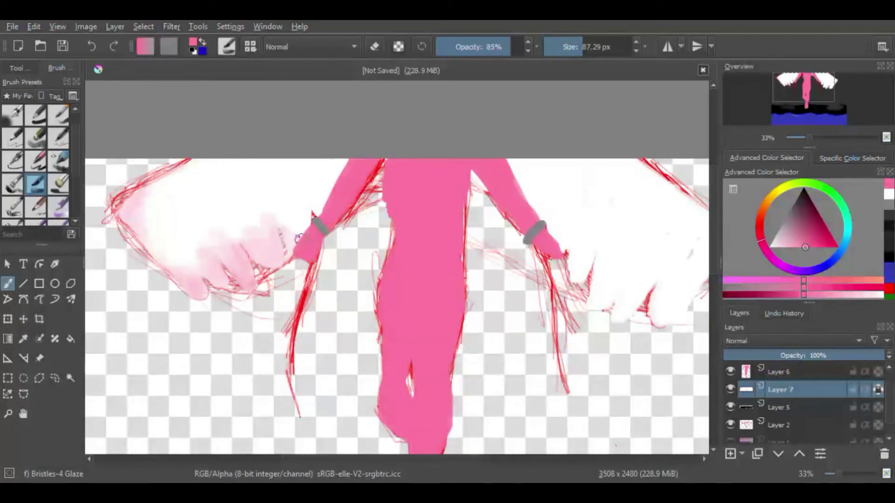
{"action": "left_click", "coordinate": [142, 191], "text": "ctrl"}
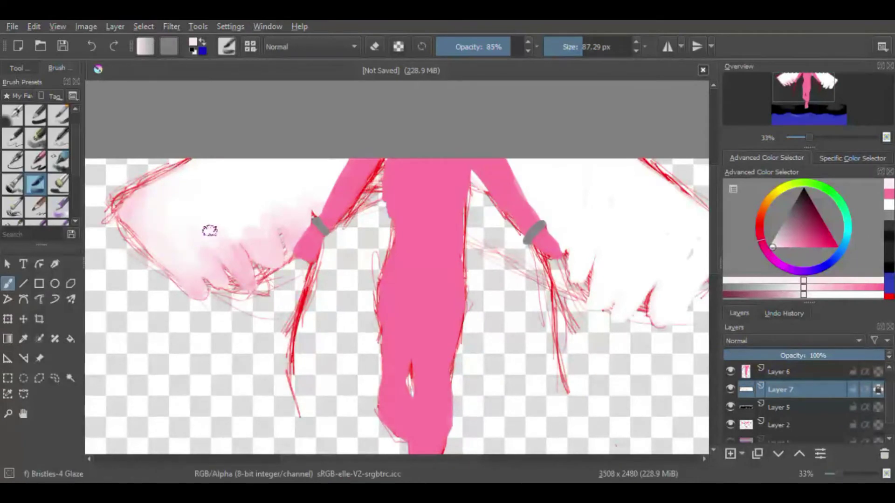
{"action": "mouse_move", "coordinate": [225, 224]}
{"action": "left_mouse_down"}
{"action": "mouse_move", "coordinate": [267, 242]}
{"action": "mouse_move", "coordinate": [258, 243]}
{"action": "mouse_move", "coordinate": [261, 217]}
{"action": "mouse_move", "coordinate": [254, 232]}
{"action": "mouse_move", "coordinate": [248, 207]}
{"action": "mouse_move", "coordinate": [289, 223]}
{"action": "mouse_move", "coordinate": [319, 198]}
{"action": "left_mouse_up"}
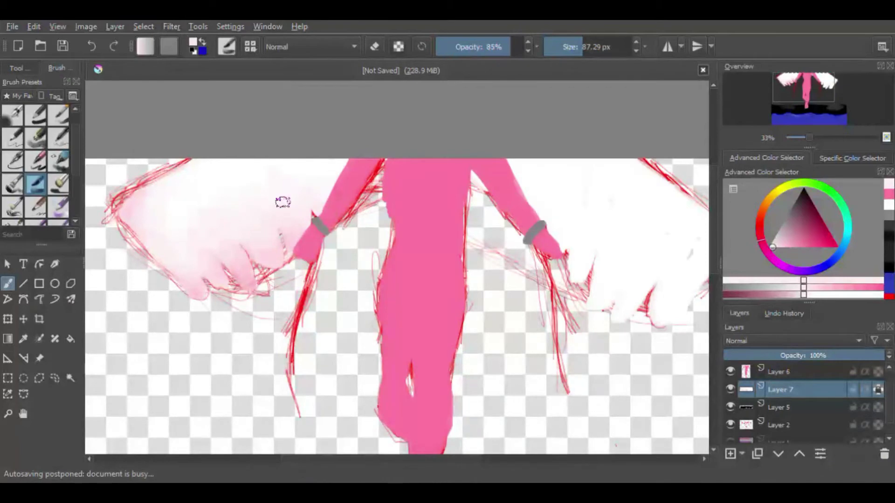
Shade the right wing's feathers and outer edge with the body's pink, then soften the shading with white sampled from the wing.
{"action": "key", "text": "p"}
{"action": "left_click", "coordinate": [420, 307]}
{"action": "key", "text": "b"}
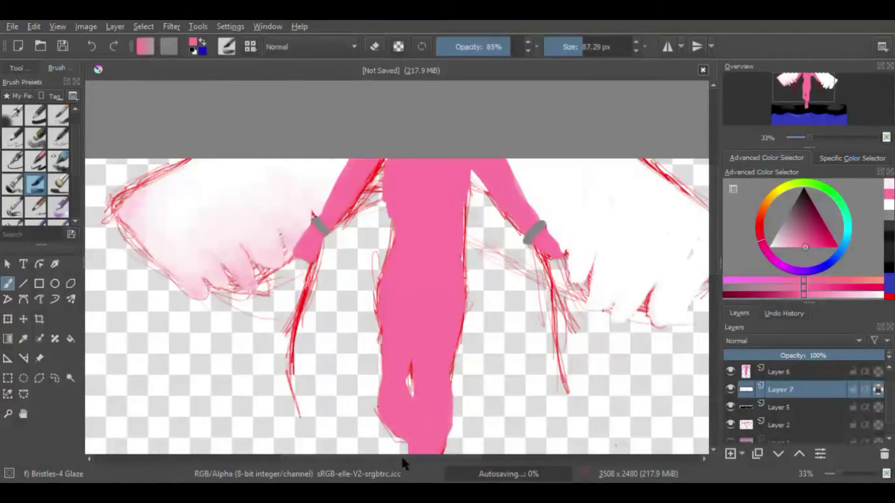
{"action": "left_click_drag", "start_coordinate": [401, 459], "coordinate": [440, 453]}
{"action": "left_click_drag", "start_coordinate": [620, 257], "coordinate": [617, 222]}
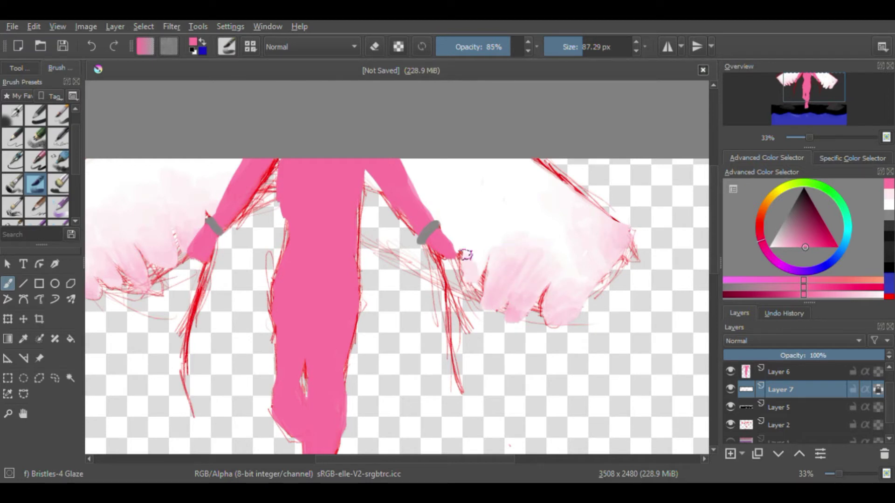
{"action": "left_click_drag", "start_coordinate": [462, 210], "coordinate": [462, 235]}
{"action": "key", "text": "p"}
{"action": "left_click", "coordinate": [513, 237]}
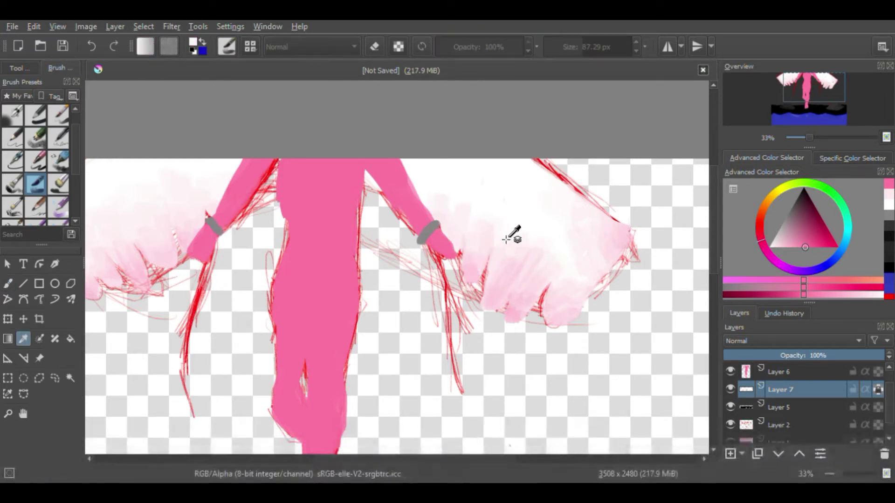
{"action": "key", "text": "b"}
{"action": "left_click_drag", "start_coordinate": [565, 196], "coordinate": [553, 286]}
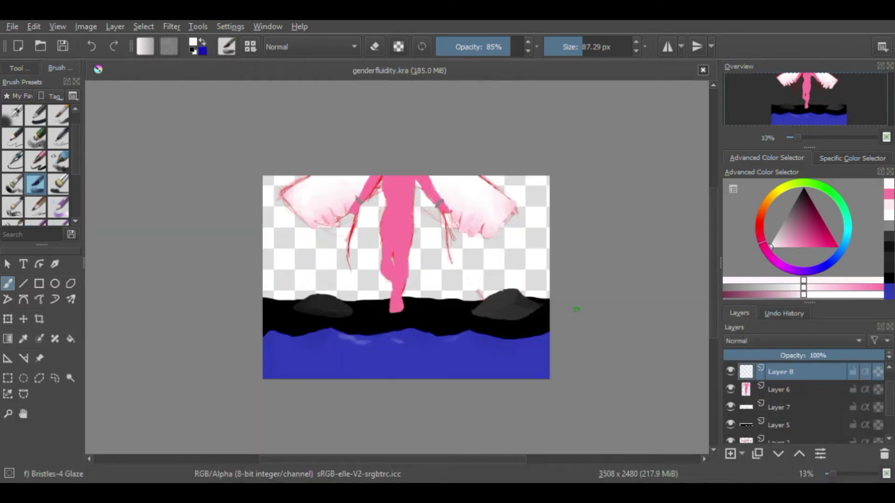
Sample the purple from the flag on Layer 1, hide that layer, and set Layer 8's blending mode to Multiply.
{"action": "key", "text": "p"}
{"action": "left_click", "coordinate": [442, 283]}
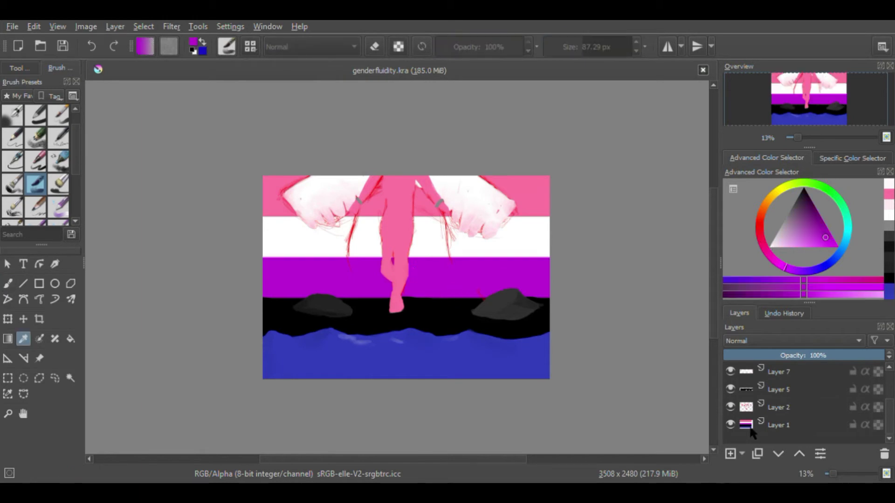
{"action": "left_click", "coordinate": [730, 425]}
{"action": "left_click", "coordinate": [792, 342]}
{"action": "left_click", "coordinate": [748, 329]}
{"action": "key", "text": "b"}
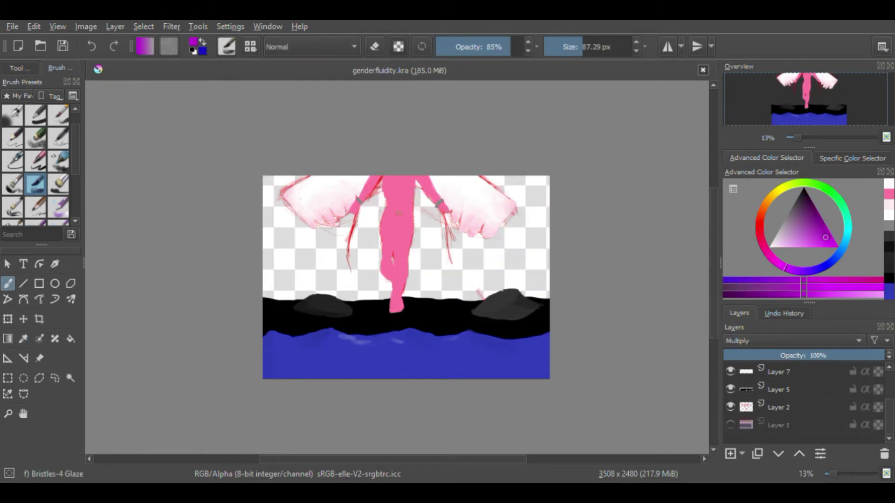
Paint purple clothing over the figure's torso, legs and both arms down to the wristbands on the Multiply layer.
{"action": "scroll", "coordinate": [385, 177], "scroll_direction": "up", "scroll_amount": 2}
{"action": "left_click_drag", "start_coordinate": [378, 162], "coordinate": [374, 281]}
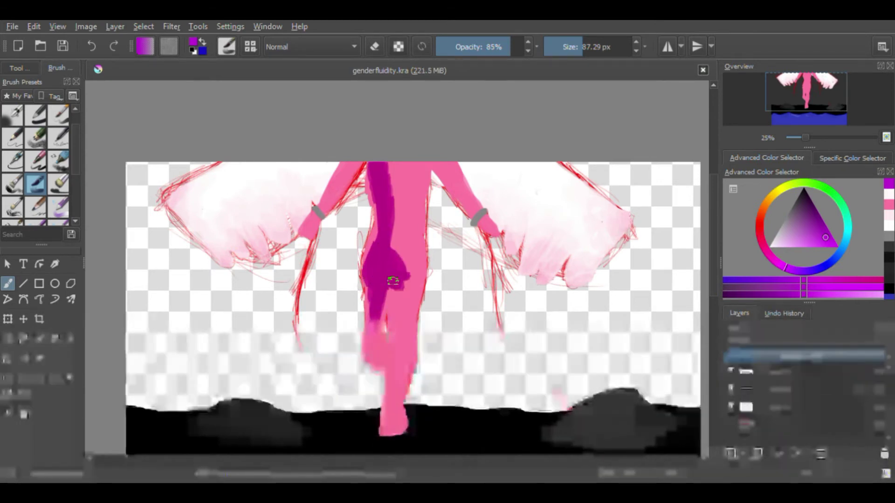
{"action": "mouse_move", "coordinate": [394, 280]}
{"action": "left_mouse_down"}
{"action": "mouse_move", "coordinate": [396, 317]}
{"action": "mouse_move", "coordinate": [398, 214]}
{"action": "mouse_move", "coordinate": [410, 249]}
{"action": "left_mouse_up"}
{"action": "left_click_drag", "start_coordinate": [399, 197], "coordinate": [408, 167]}
{"action": "left_click_drag", "start_coordinate": [404, 317], "coordinate": [402, 368]}
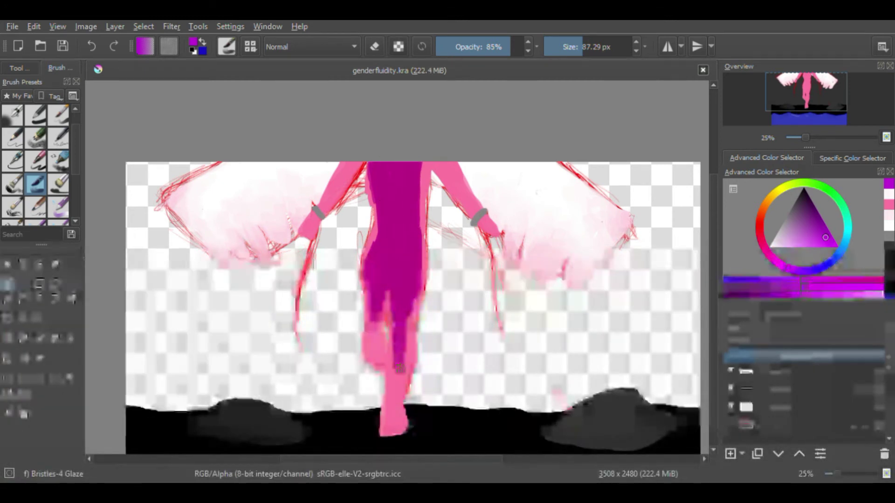
{"action": "left_click_drag", "start_coordinate": [375, 320], "coordinate": [396, 422]}
{"action": "key", "text": "ctrl+z"}
{"action": "mouse_move", "coordinate": [416, 162]}
{"action": "left_mouse_down"}
{"action": "mouse_move", "coordinate": [442, 169]}
{"action": "mouse_move", "coordinate": [468, 197]}
{"action": "mouse_move", "coordinate": [454, 189]}
{"action": "left_mouse_up"}
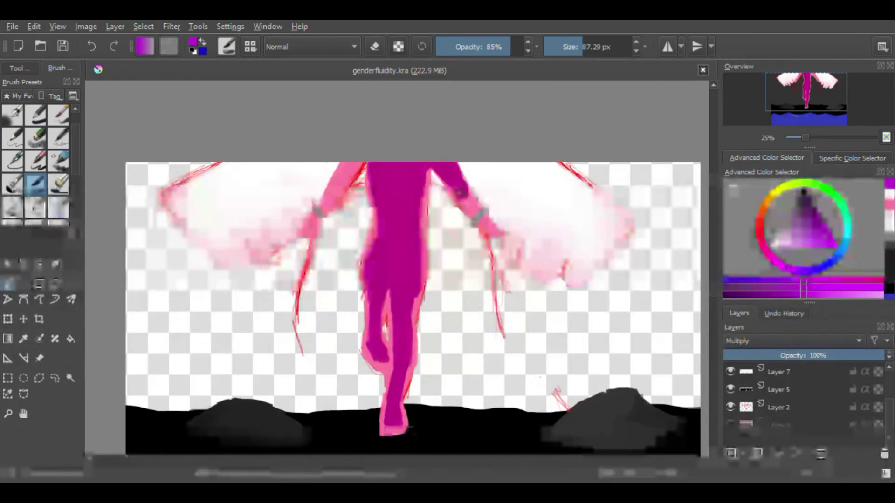
{"action": "left_click_drag", "start_coordinate": [356, 167], "coordinate": [330, 198]}
Erase the purple overspill along the edges of both arms.
{"action": "key", "text": "e"}
{"action": "left_click_drag", "start_coordinate": [344, 169], "coordinate": [333, 188]}
{"action": "left_click_drag", "start_coordinate": [456, 165], "coordinate": [478, 187]}
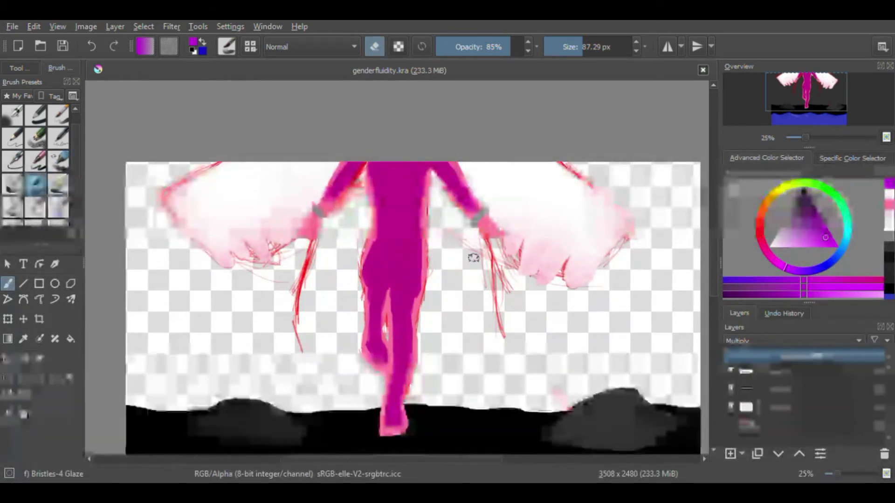
Try a lower opacity on the Multiply layer, restore it to 100%, and mute the clothing's purple with a color adjustment.
{"action": "left_click", "coordinate": [812, 355]}
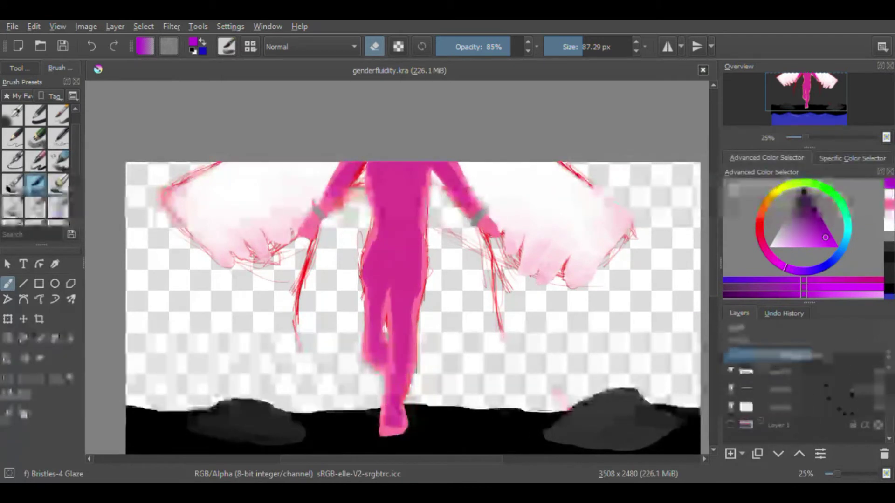
{"action": "left_click_drag", "start_coordinate": [812, 355], "coordinate": [883, 356]}
{"action": "left_click", "coordinate": [198, 26]}
{"action": "mouse_move", "coordinate": [172, 26]}
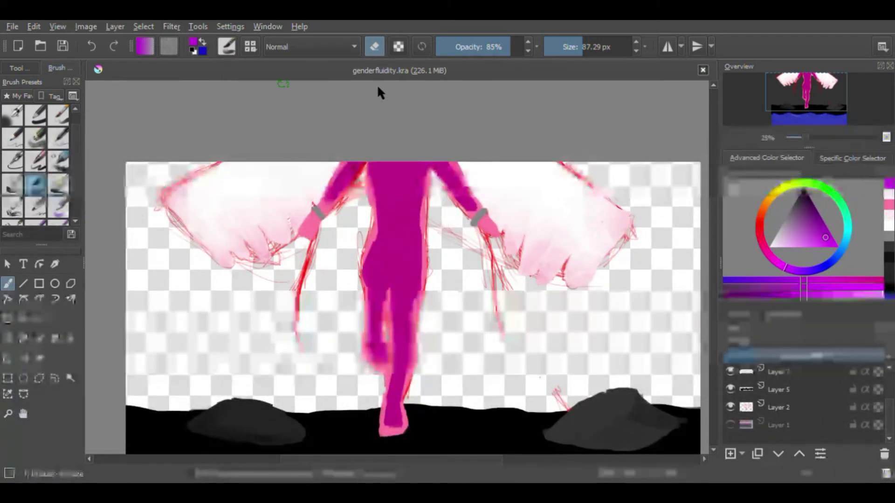
{"action": "left_click_drag", "start_coordinate": [220, 263], "coordinate": [212, 259]}
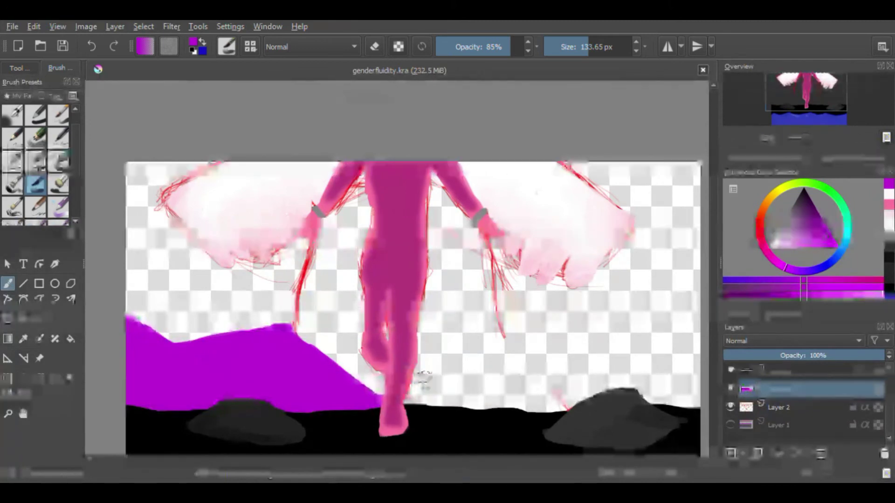
Extend the purple hills on Layer 9 behind the figure's legs with a rounded hill sloping down toward the right rock.
{"action": "mouse_move", "coordinate": [333, 349]}
{"action": "left_mouse_down"}
{"action": "mouse_move", "coordinate": [438, 359]}
{"action": "mouse_move", "coordinate": [415, 382]}
{"action": "mouse_move", "coordinate": [447, 346]}
{"action": "left_mouse_up"}
{"action": "mouse_move", "coordinate": [446, 346]}
{"action": "left_mouse_down"}
{"action": "mouse_move", "coordinate": [543, 406]}
{"action": "mouse_move", "coordinate": [466, 373]}
{"action": "mouse_move", "coordinate": [427, 386]}
{"action": "mouse_move", "coordinate": [473, 387]}
{"action": "left_mouse_up"}
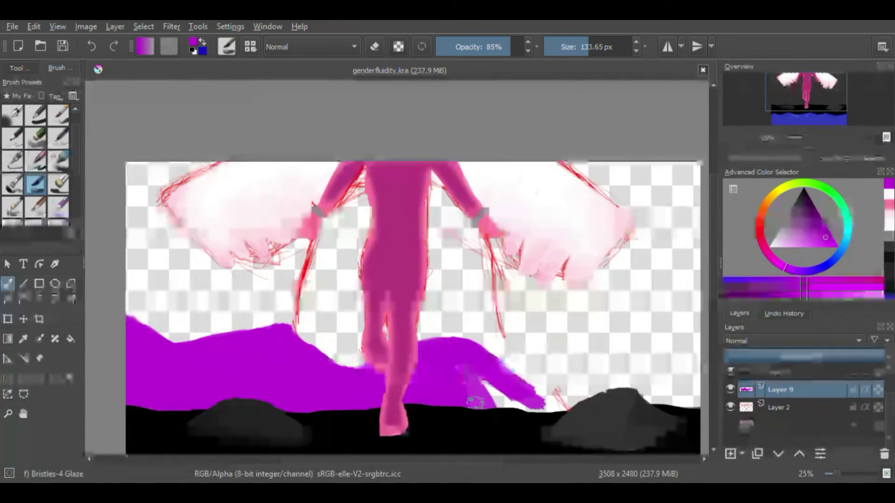
{"action": "left_click_drag", "start_coordinate": [473, 387], "coordinate": [480, 387]}
{"action": "mouse_move", "coordinate": [480, 387]}
{"action": "left_mouse_down"}
{"action": "mouse_move", "coordinate": [498, 416]}
{"action": "mouse_move", "coordinate": [540, 373]}
{"action": "left_mouse_up"}
{"action": "mouse_move", "coordinate": [539, 373]}
{"action": "left_mouse_down"}
{"action": "mouse_move", "coordinate": [600, 343]}
{"action": "mouse_move", "coordinate": [681, 338]}
{"action": "mouse_move", "coordinate": [512, 350]}
{"action": "mouse_move", "coordinate": [559, 363]}
{"action": "mouse_move", "coordinate": [490, 342]}
{"action": "left_mouse_up"}
Trim the rounded hill's slope with the eraser and paint the last purple hill to the canvas's right edge, filled down to the ground.
{"action": "key", "text": "e"}
{"action": "mouse_move", "coordinate": [480, 347]}
{"action": "left_mouse_down"}
{"action": "mouse_move", "coordinate": [606, 343]}
{"action": "mouse_move", "coordinate": [512, 345]}
{"action": "left_mouse_up"}
{"action": "key", "text": "e"}
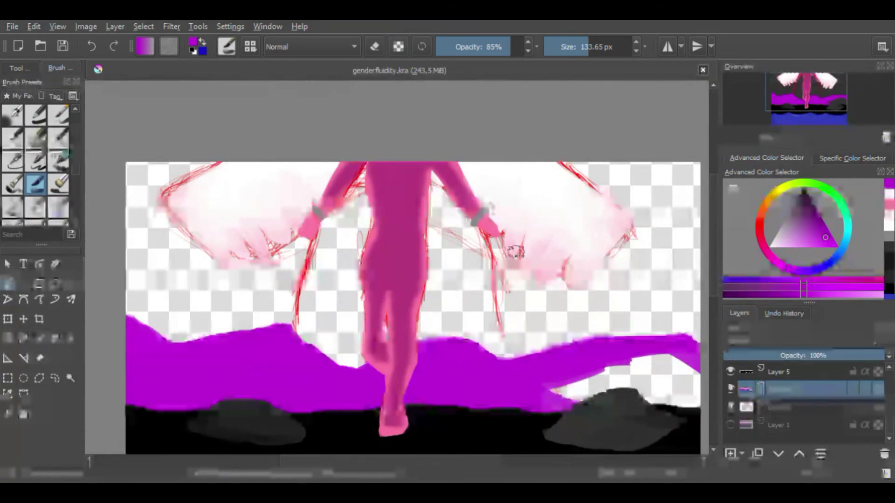
{"action": "left_click_drag", "start_coordinate": [578, 335], "coordinate": [680, 327]}
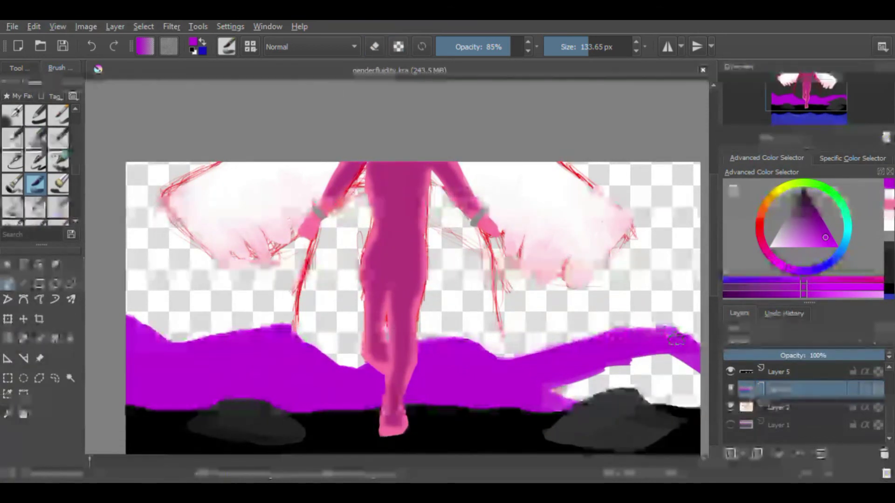
{"action": "mouse_move", "coordinate": [606, 331]}
{"action": "left_mouse_down"}
{"action": "mouse_move", "coordinate": [695, 322]}
{"action": "mouse_move", "coordinate": [564, 382]}
{"action": "mouse_move", "coordinate": [578, 373]}
{"action": "mouse_move", "coordinate": [634, 372]}
{"action": "mouse_move", "coordinate": [661, 356]}
{"action": "mouse_move", "coordinate": [693, 382]}
{"action": "mouse_move", "coordinate": [694, 401]}
{"action": "left_mouse_up"}
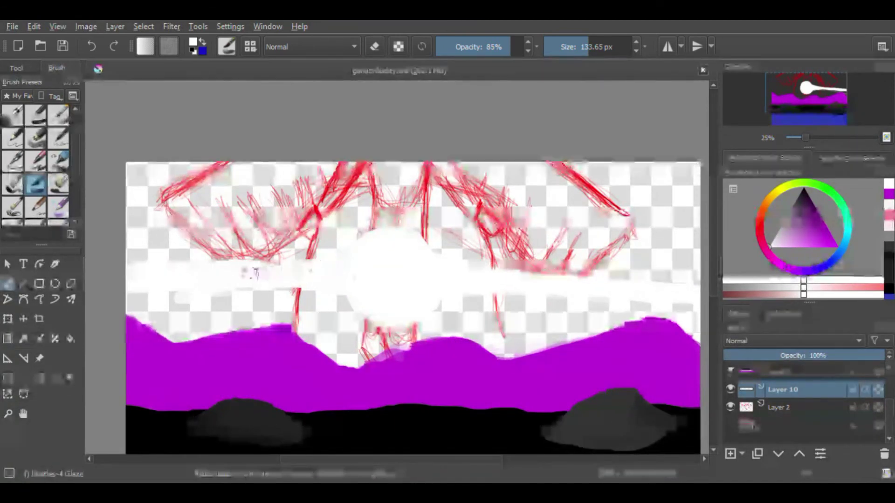
Clean up the white orb's horizontal beam with the eraser, then add a paint layer and place it below Layer 10.
{"action": "left_click", "coordinate": [371, 47]}
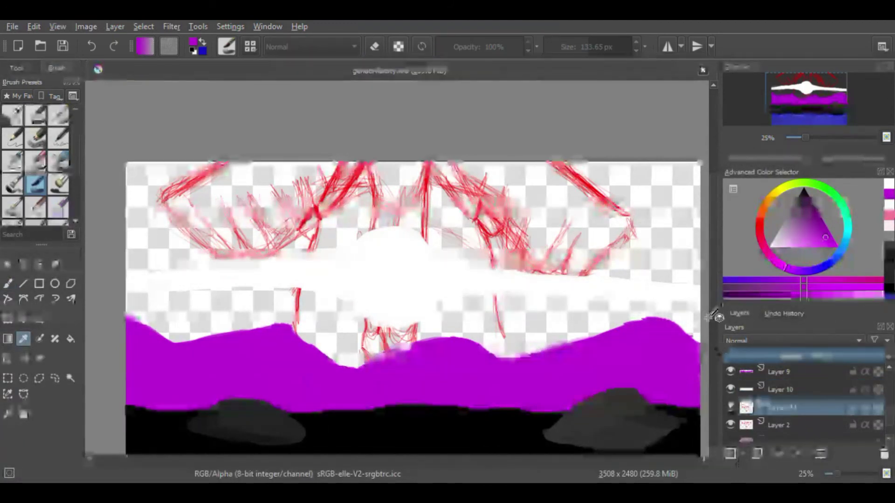
{"action": "left_click", "coordinate": [730, 453]}
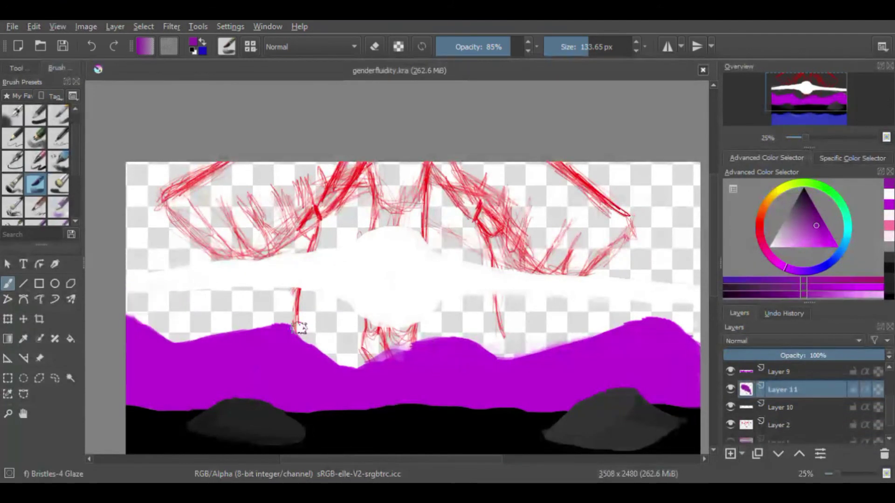
{"action": "key", "text": "ctrl+Page_Down"}
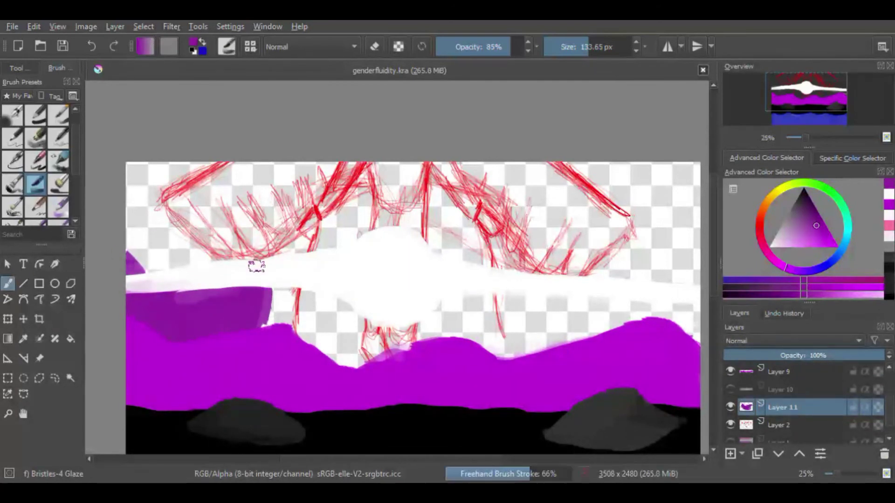
Paint a range of darker purple hills on Layer 11, rising behind the bright purple ones.
{"action": "left_click_drag", "start_coordinate": [256, 266], "coordinate": [278, 278]}
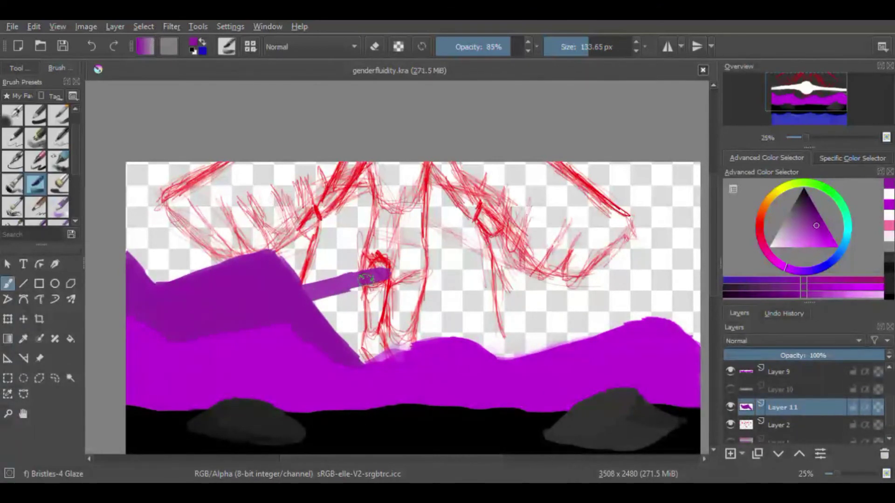
{"action": "mouse_move", "coordinate": [366, 279]}
{"action": "left_mouse_down"}
{"action": "mouse_move", "coordinate": [433, 289]}
{"action": "mouse_move", "coordinate": [483, 343]}
{"action": "left_mouse_up"}
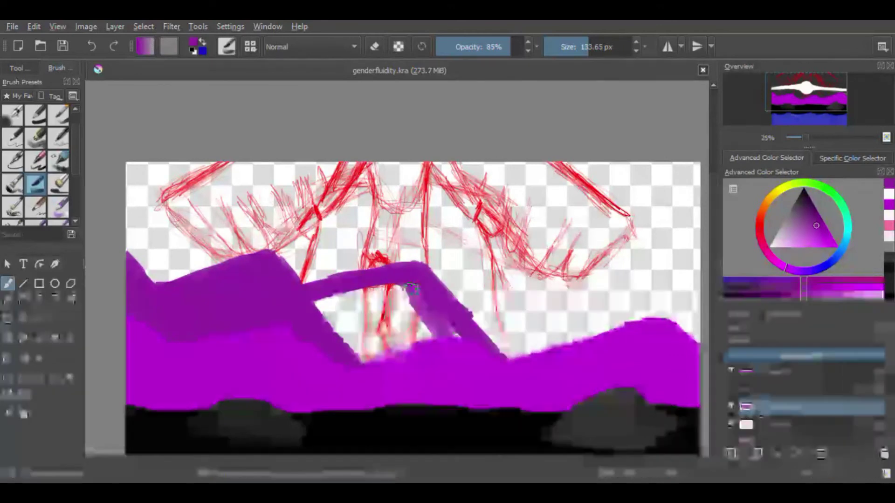
{"action": "left_click_drag", "start_coordinate": [414, 294], "coordinate": [445, 335]}
{"action": "mouse_move", "coordinate": [324, 331]}
{"action": "left_mouse_down"}
{"action": "mouse_move", "coordinate": [363, 303]}
{"action": "mouse_move", "coordinate": [375, 360]}
{"action": "left_mouse_up"}
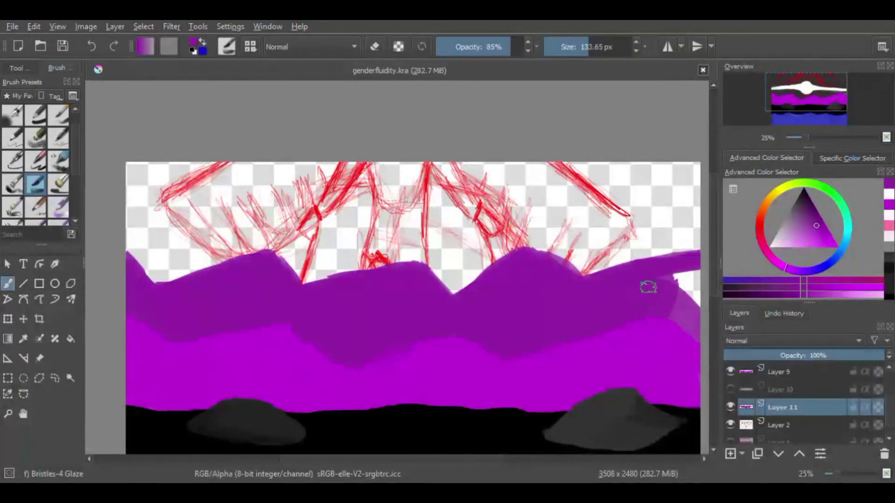
Show the white orb on Layer 10 against the hills, select that layer, and hide it again.
{"action": "scroll", "coordinate": [693, 260], "scroll_direction": "down", "scroll_amount": 1}
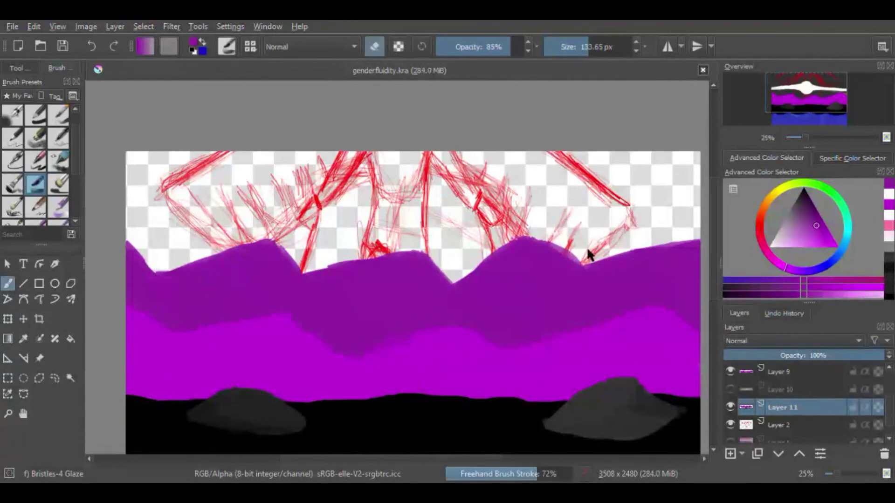
{"action": "left_click", "coordinate": [730, 390]}
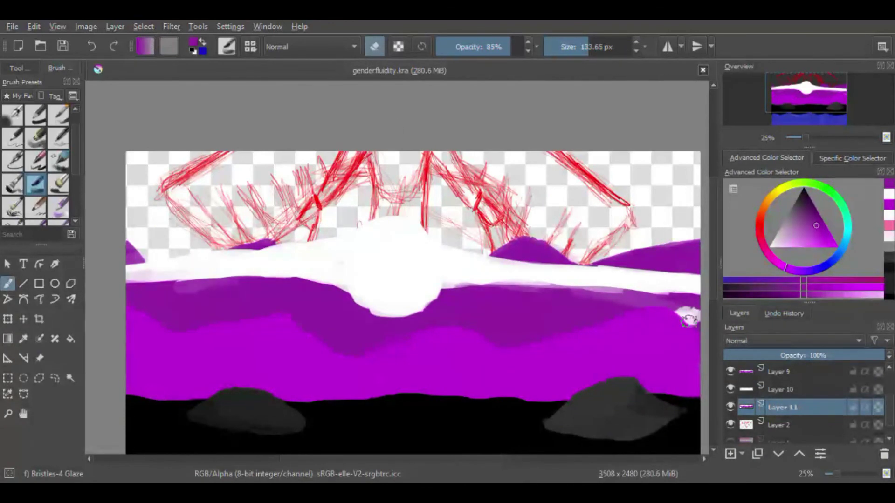
{"action": "key", "text": "Page_Up"}
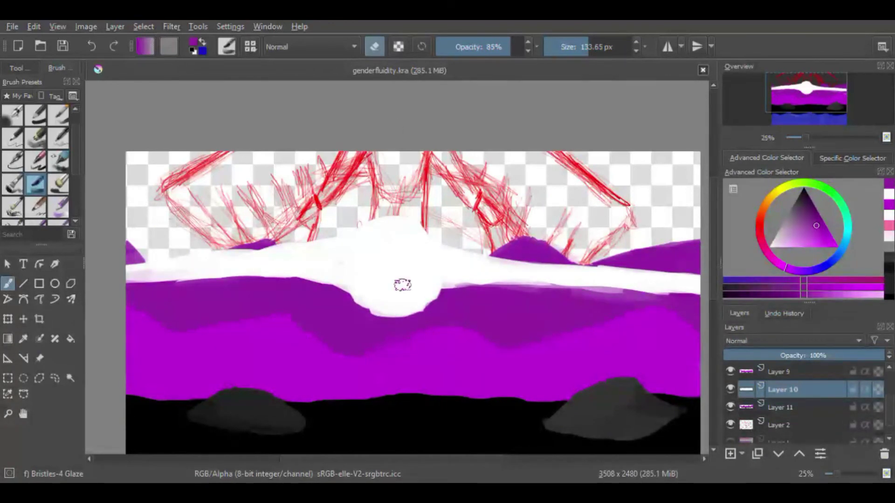
{"action": "left_click", "coordinate": [730, 390]}
Add a paint layer directly above the sketch on Layer 2.
{"action": "mouse_move", "coordinate": [889, 410]}
{"action": "left_mouse_down"}
{"action": "mouse_move", "coordinate": [890, 388]}
{"action": "mouse_move", "coordinate": [885, 445]}
{"action": "left_mouse_up"}
{"action": "left_click", "coordinate": [788, 408]}
{"action": "left_click", "coordinate": [731, 453]}
Hide the hill and sketch layers, show the flag on Layer 1, and sample its pink stripe for the brush.
{"action": "left_click", "coordinate": [730, 425]}
{"action": "left_click", "coordinate": [730, 390]}
{"action": "left_click", "coordinate": [730, 371]}
{"action": "left_click", "coordinate": [730, 424]}
{"action": "left_click", "coordinate": [730, 407]}
{"action": "left_click", "coordinate": [730, 389]}
{"action": "left_click", "coordinate": [730, 425]}
{"action": "left_click", "coordinate": [527, 203]}
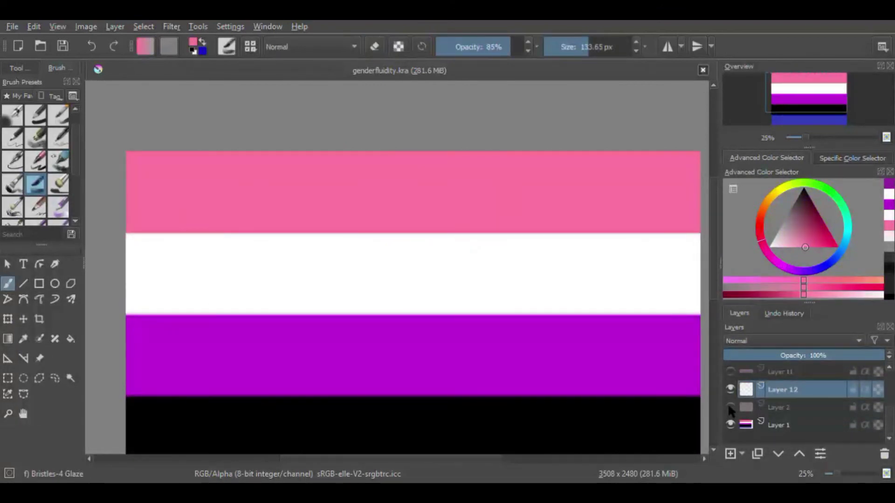
Hide the sketch and flag layers and fill Layer 12 with the sampled pink.
{"action": "left_click", "coordinate": [730, 407]}
{"action": "left_click", "coordinate": [730, 425]}
{"action": "left_click", "coordinate": [730, 408]}
{"action": "left_click", "coordinate": [70, 339]}
{"action": "left_click", "coordinate": [561, 379]}
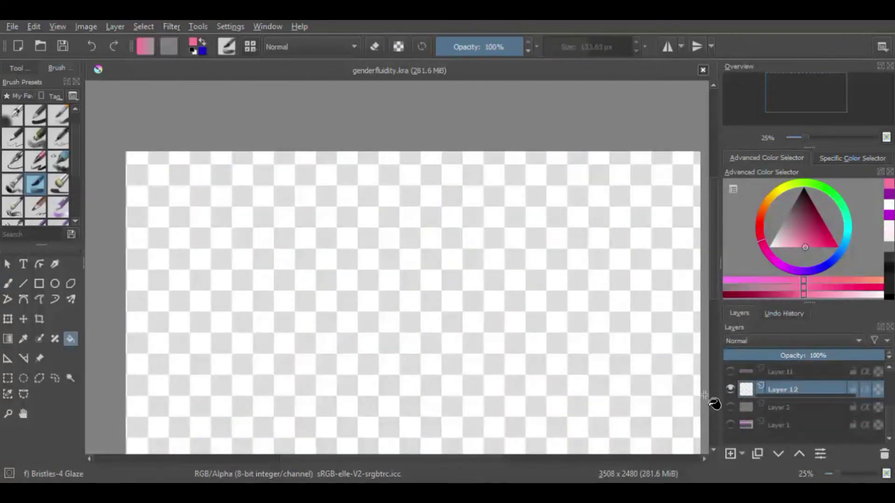
Show the hidden hill, orb and figure layers again over the pink sky.
{"action": "left_click", "coordinate": [730, 389]}
{"action": "left_click_drag", "start_coordinate": [889, 418], "coordinate": [889, 405]}
{"action": "left_click", "coordinate": [730, 372]}
{"action": "left_click", "coordinate": [731, 389]}
{"action": "left_click", "coordinate": [731, 372]}
{"action": "left_click", "coordinate": [730, 389]}
{"action": "left_click", "coordinate": [730, 372]}
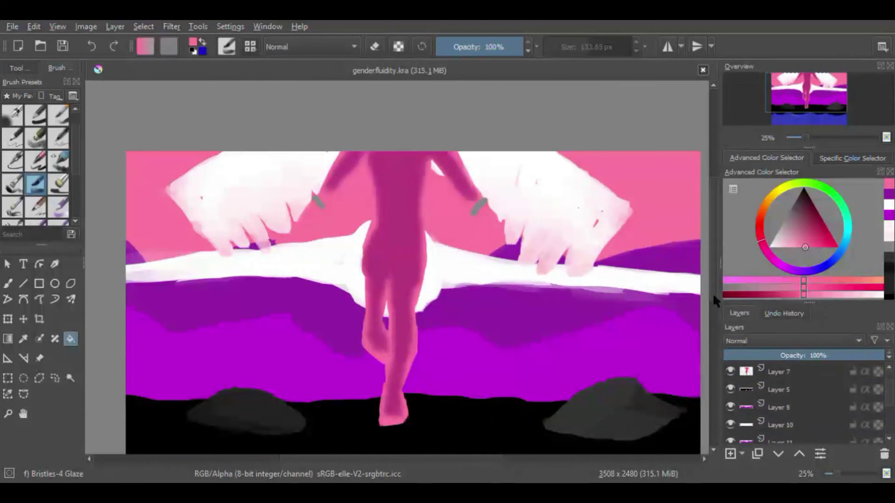
{"action": "key", "text": "minus"}
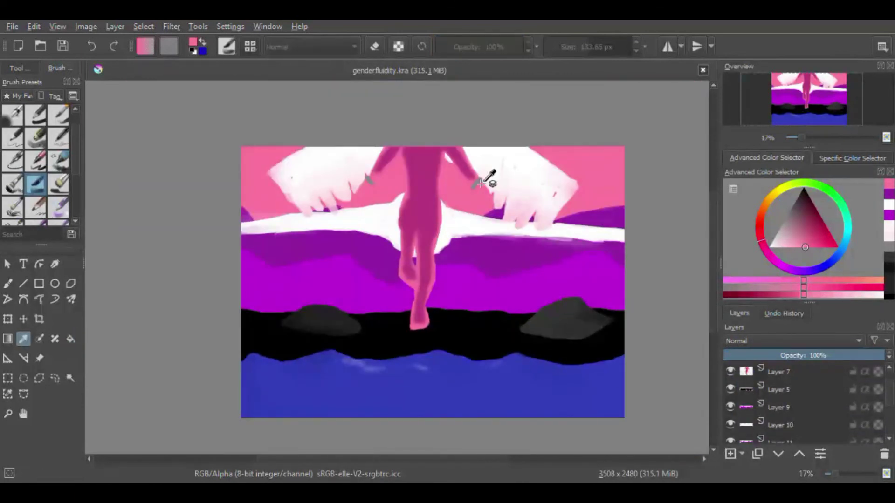
Add a paint layer above Layer 7 and paint chain links hanging from the right-hand wrist cuff in its sampled grey.
{"action": "left_click", "coordinate": [730, 454]}
{"action": "scroll", "coordinate": [465, 168], "scroll_direction": "up", "scroll_amount": 3}
{"action": "left_click", "coordinate": [501, 212]}
{"action": "left_click", "coordinate": [8, 283]}
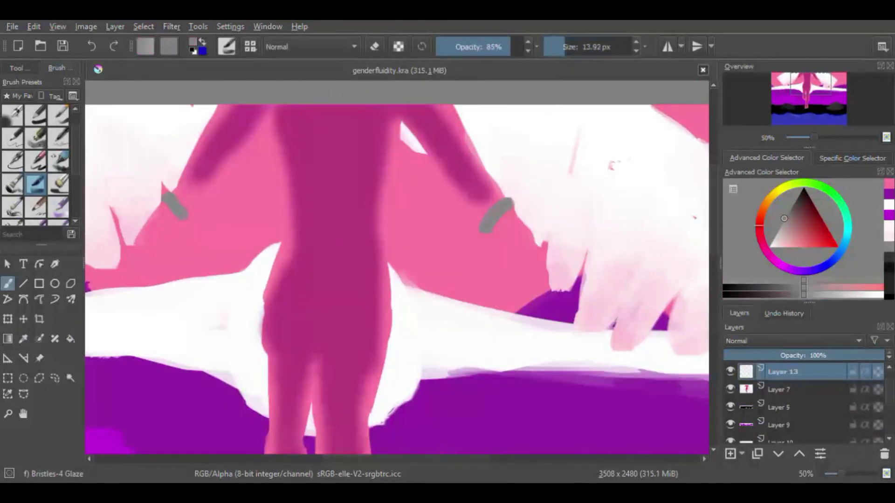
{"action": "scroll", "coordinate": [480, 247], "scroll_direction": "up", "scroll_amount": 2}
{"action": "left_click_drag", "start_coordinate": [535, 168], "coordinate": [541, 169]}
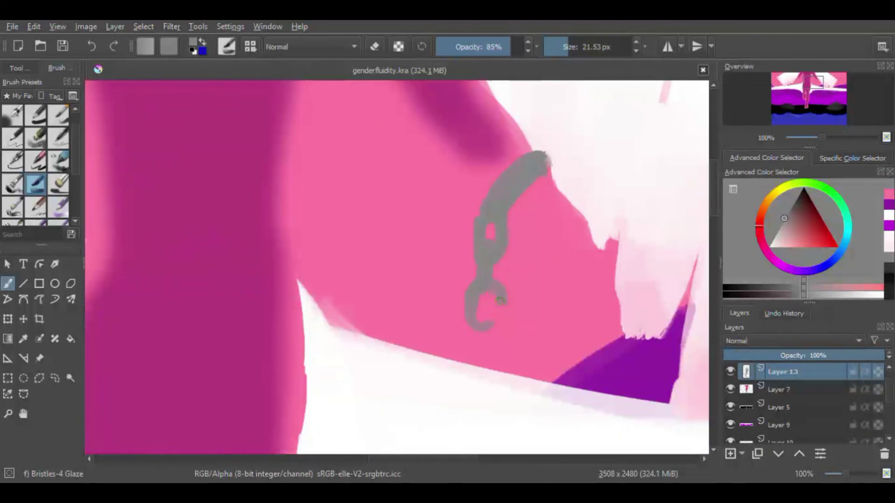
{"action": "scroll", "coordinate": [481, 282], "scroll_direction": "down", "scroll_amount": 3}
{"action": "scroll", "coordinate": [502, 294], "scroll_direction": "up", "scroll_amount": 3}
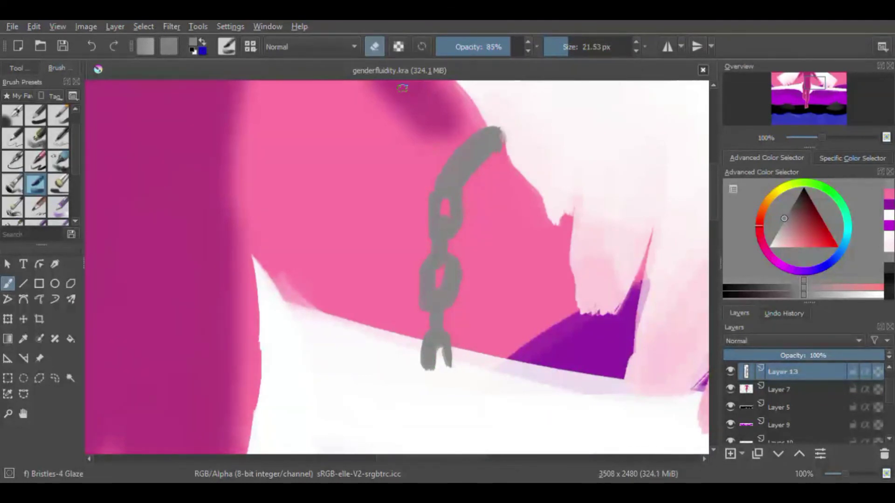
{"action": "key", "text": "minus"}
{"action": "key", "text": "minus"}
{"action": "key", "text": "minus"}
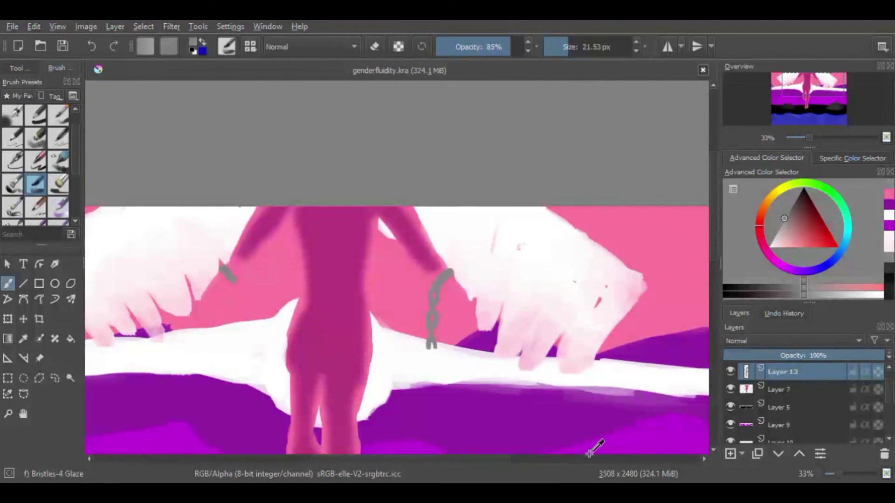
Hang a horizontally mirrored copy of the chain from the left-hand wrist cuff and merge it into Layer 13.
{"action": "key", "text": "ctrl+v"}
{"action": "key", "text": "ctrl+z"}
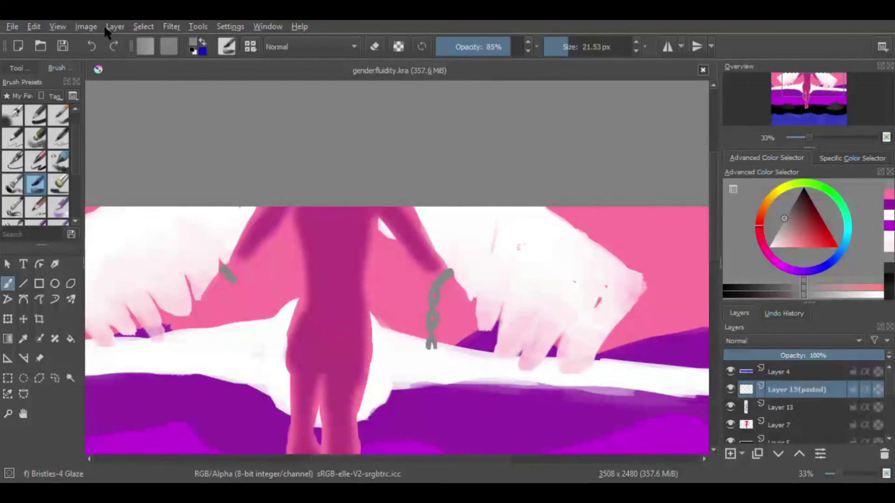
{"action": "left_click", "coordinate": [371, 159]}
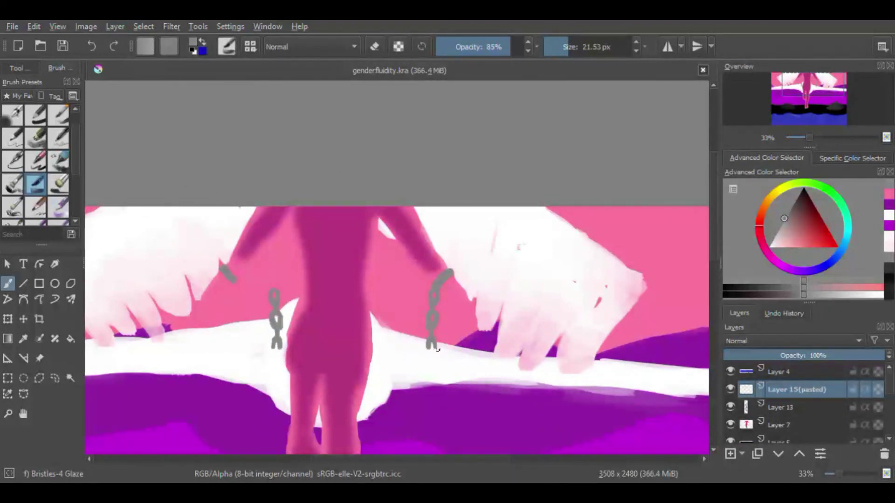
{"action": "key", "text": "t"}
{"action": "mouse_move", "coordinate": [290, 347]}
{"action": "left_mouse_down"}
{"action": "mouse_move", "coordinate": [245, 320]}
{"action": "mouse_move", "coordinate": [249, 338]}
{"action": "left_mouse_up"}
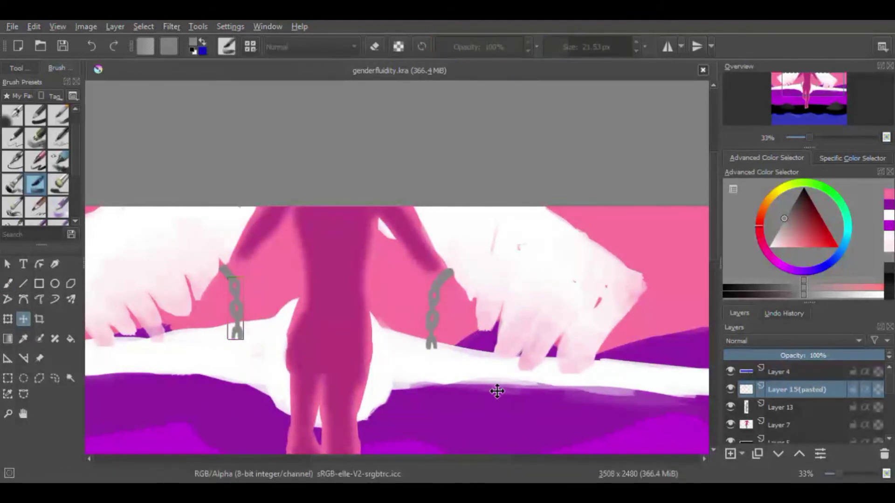
{"action": "key", "text": "ctrl+e"}
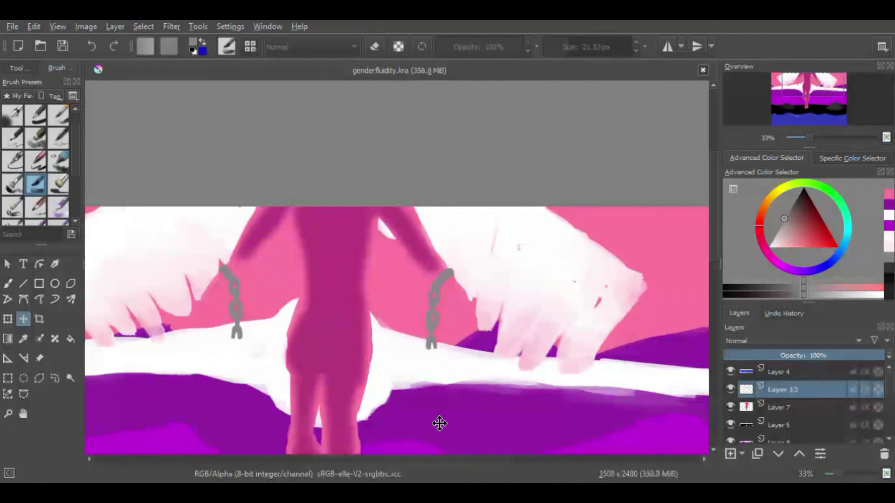
Paste another chain copy below the left-hand chain and paint the link that joins the two pieces.
{"action": "key", "text": "ctrl+v"}
{"action": "left_click_drag", "start_coordinate": [284, 371], "coordinate": [237, 391]}
{"action": "key", "text": "b"}
{"action": "scroll", "coordinate": [233, 343], "scroll_direction": "up", "scroll_amount": 2}
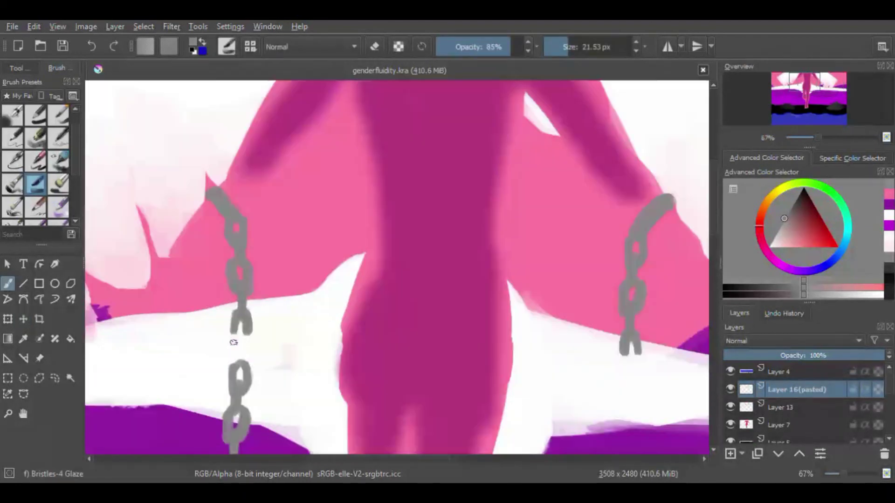
{"action": "mouse_move", "coordinate": [233, 329]}
{"action": "left_mouse_down"}
{"action": "mouse_move", "coordinate": [247, 348]}
{"action": "mouse_move", "coordinate": [239, 371]}
{"action": "left_mouse_up"}
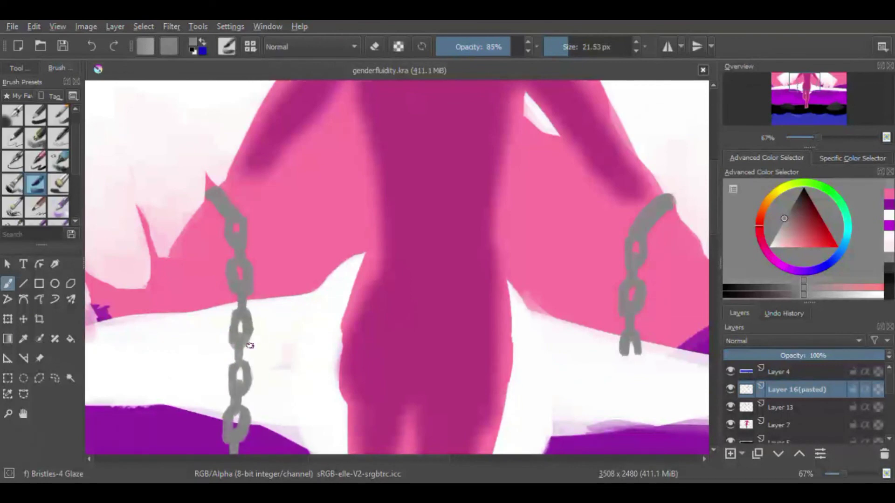
{"action": "key", "text": "minus"}
{"action": "key", "text": "minus"}
{"action": "key", "text": "minus"}
{"action": "key", "text": "minus"}
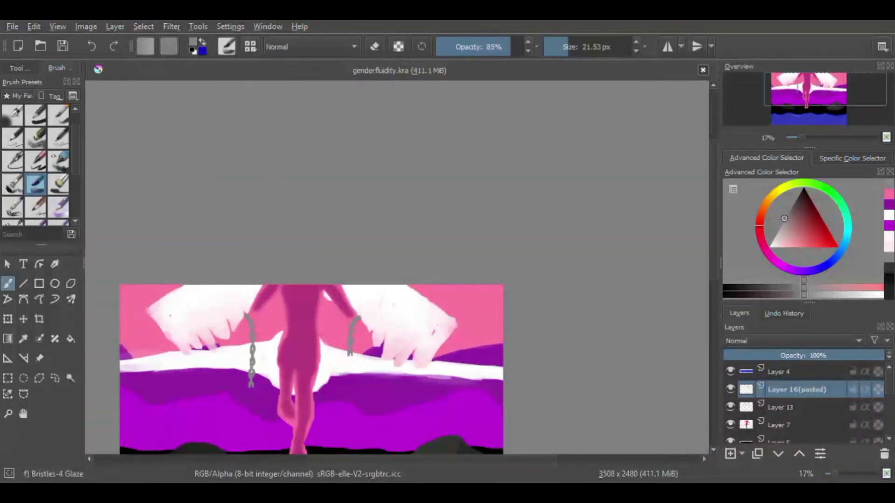
{"action": "left_click_drag", "start_coordinate": [713, 267], "coordinate": [707, 315]}
{"action": "scroll", "coordinate": [812, 379], "scroll_direction": "down", "scroll_amount": 3}
{"action": "scroll", "coordinate": [812, 382], "scroll_direction": "up", "scroll_amount": 3}
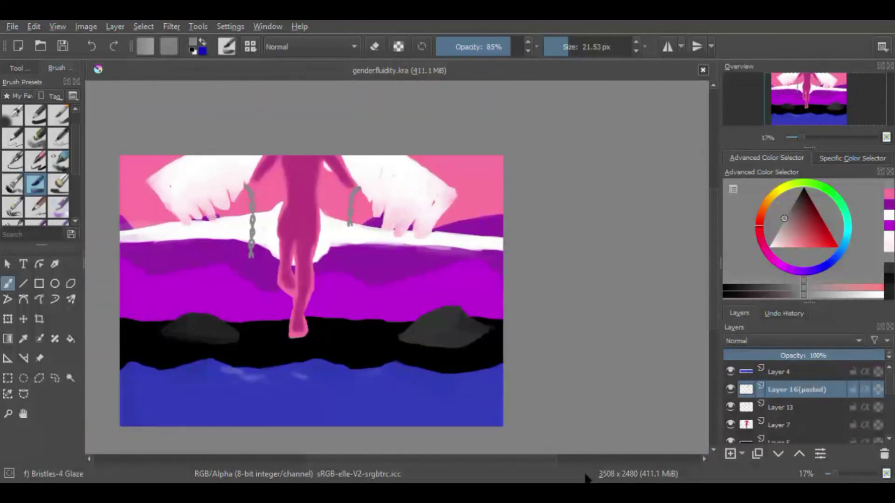
Add a paint layer above Layer 4 and set up the Basic-1 brush with black.
{"action": "left_click", "coordinate": [780, 372]}
{"action": "left_click", "coordinate": [730, 455]}
{"action": "left_click", "coordinate": [803, 188]}
{"action": "left_click", "coordinate": [38, 112]}
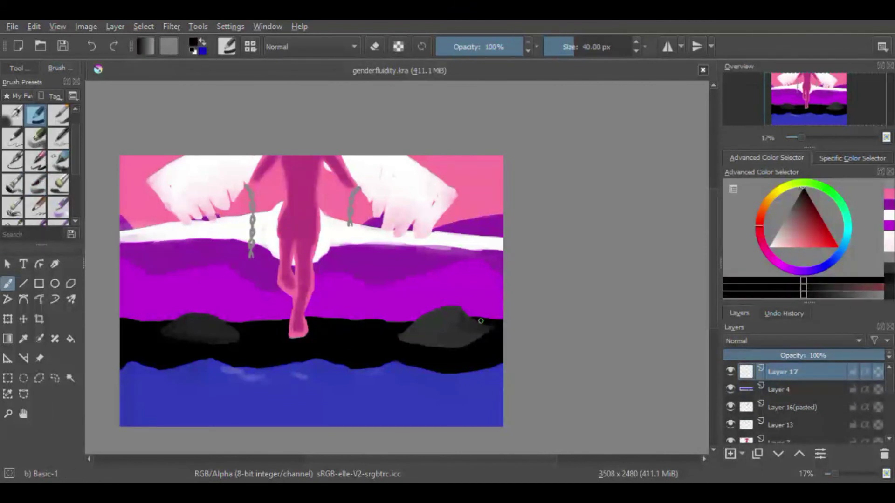